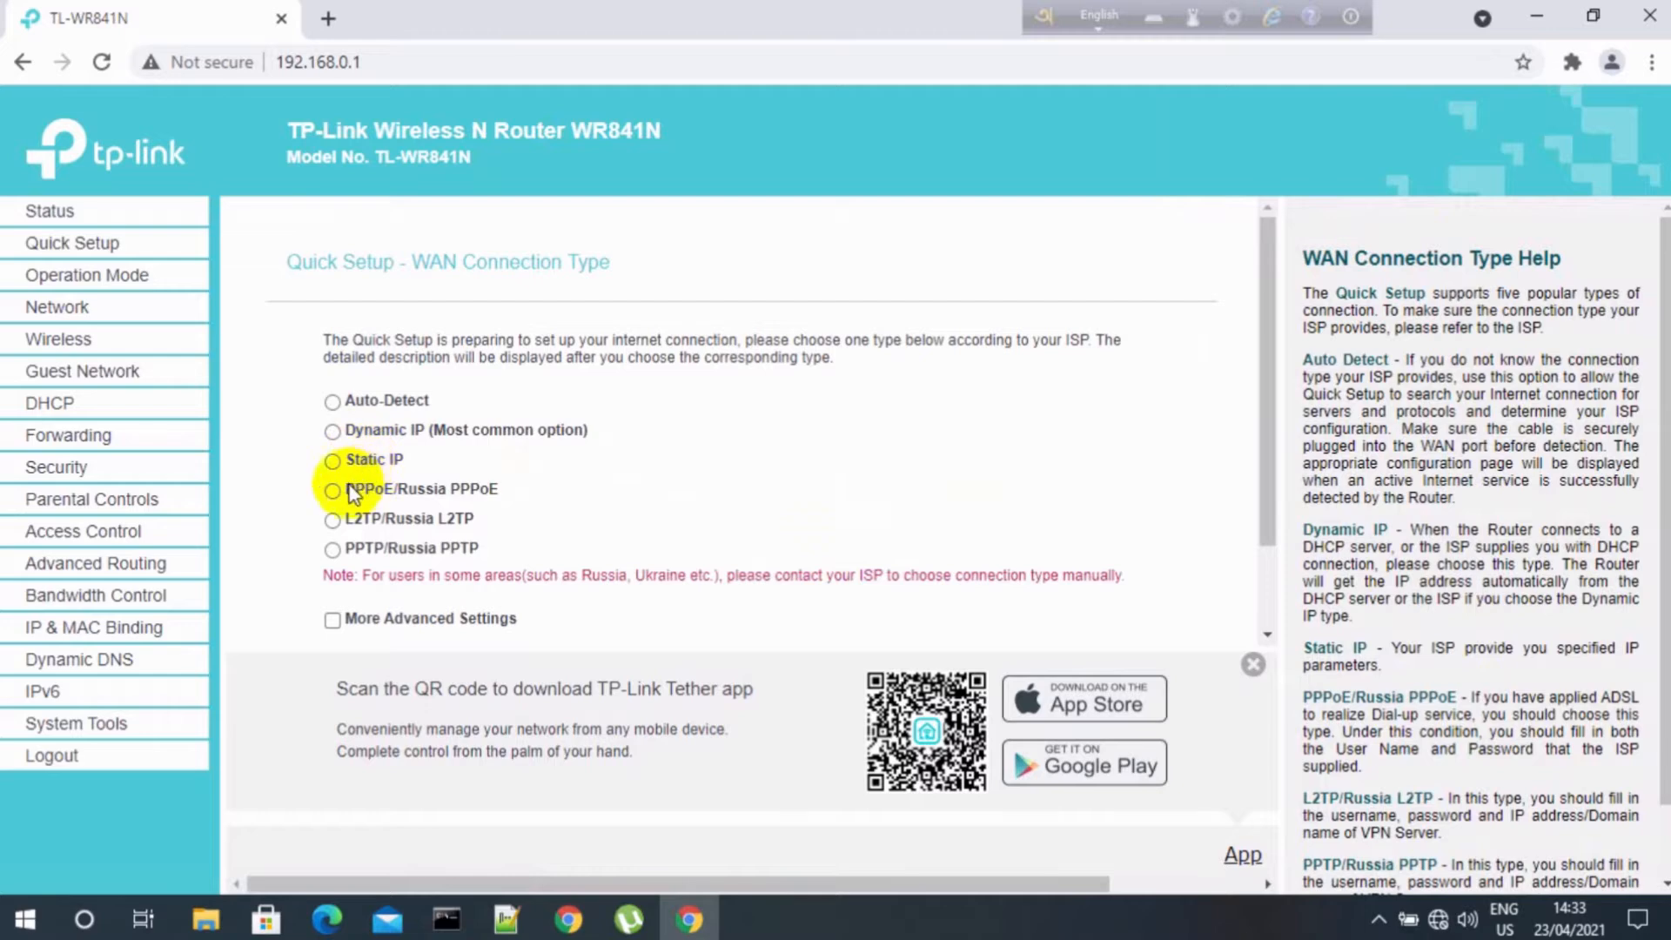
- Choose PPPoE as the WAN connection type and dismiss the Tether app panel
{"action": "left_click", "coordinate": [332, 493]}
{"action": "scroll", "coordinate": [897, 487], "scroll_direction": "down", "scroll_amount": 2}
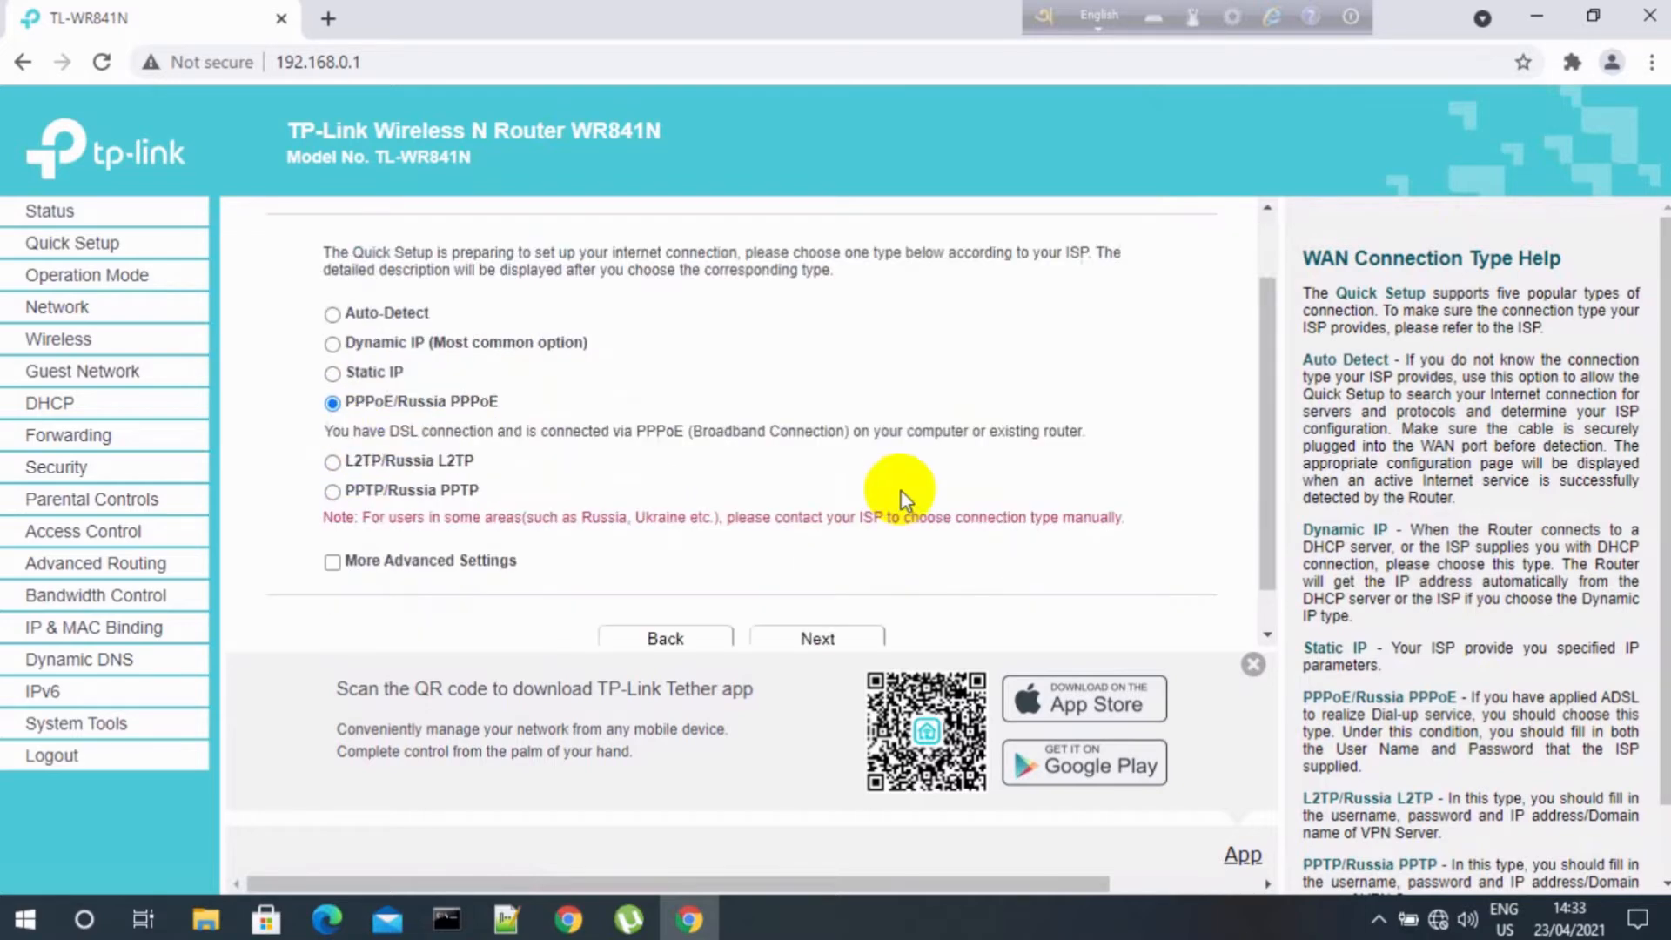
{"action": "left_click", "coordinate": [1241, 667]}
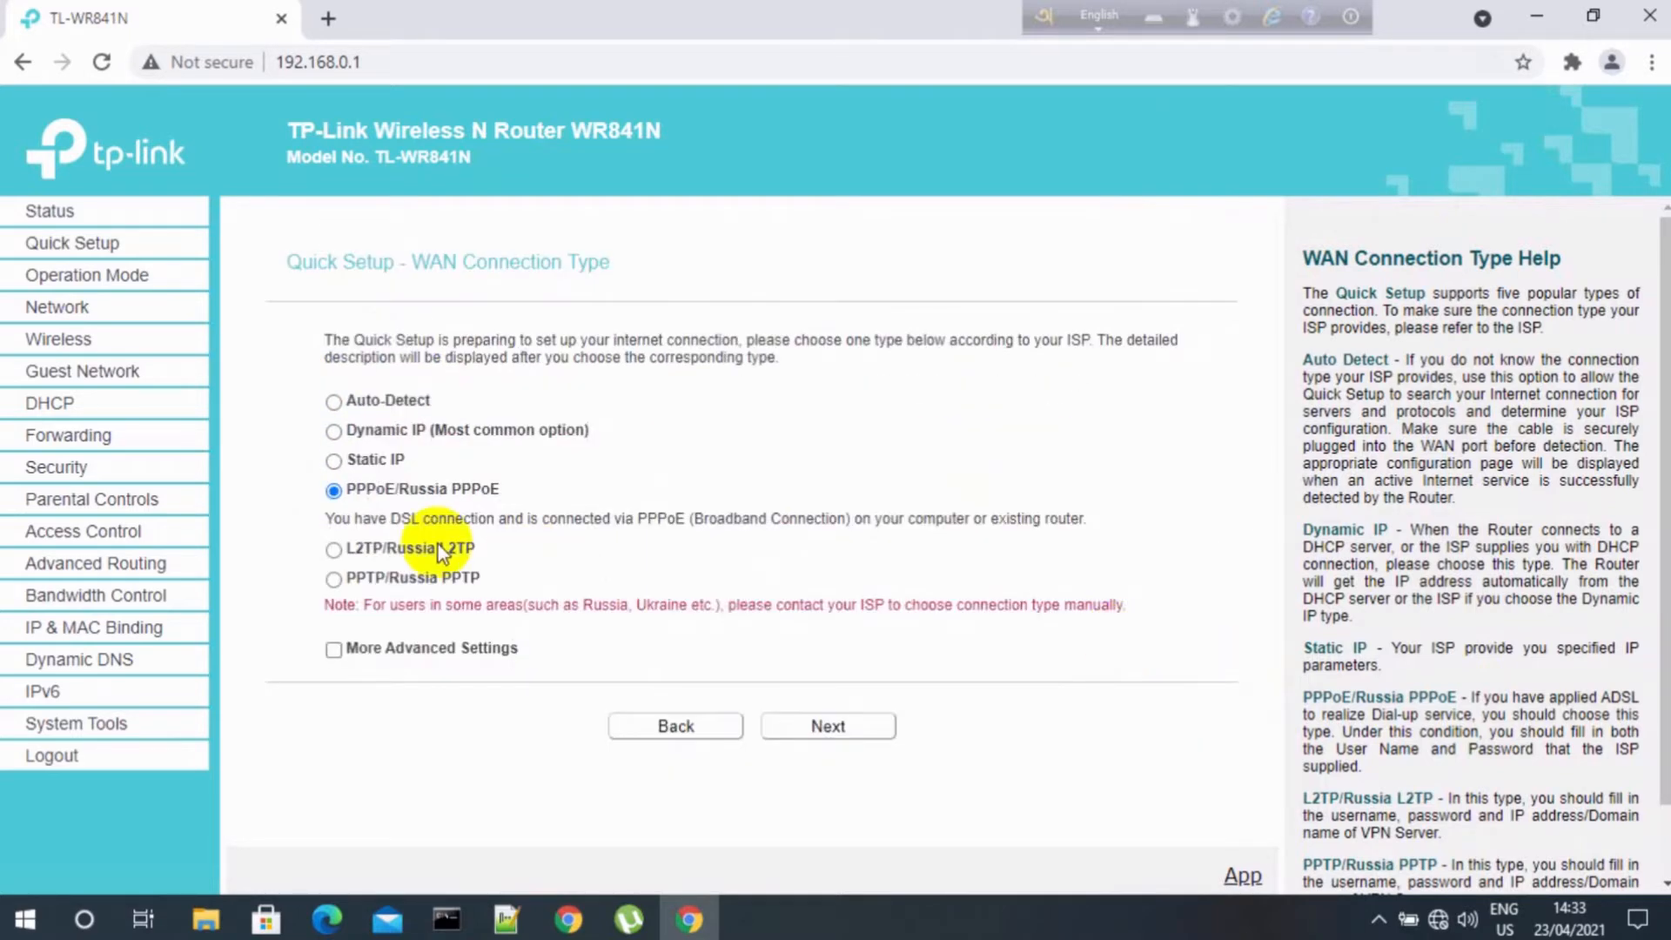
{"action": "left_click", "coordinate": [782, 722]}
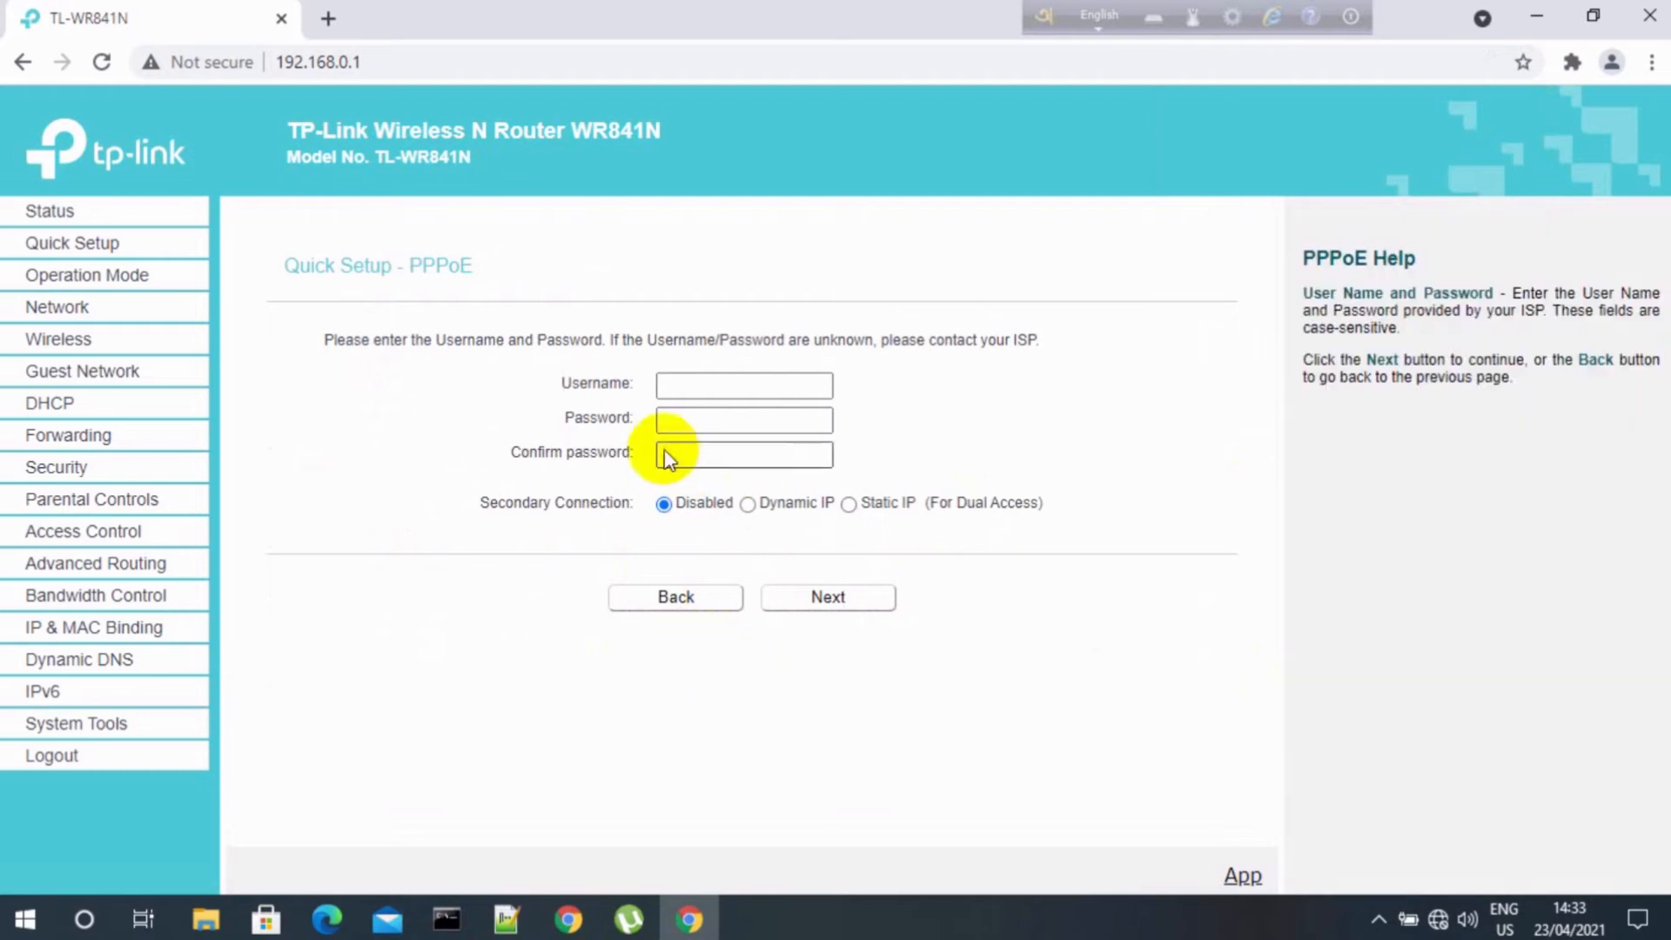
- Enter the ISP account username and password, and confirm the password
{"action": "left_click", "coordinate": [705, 383]}
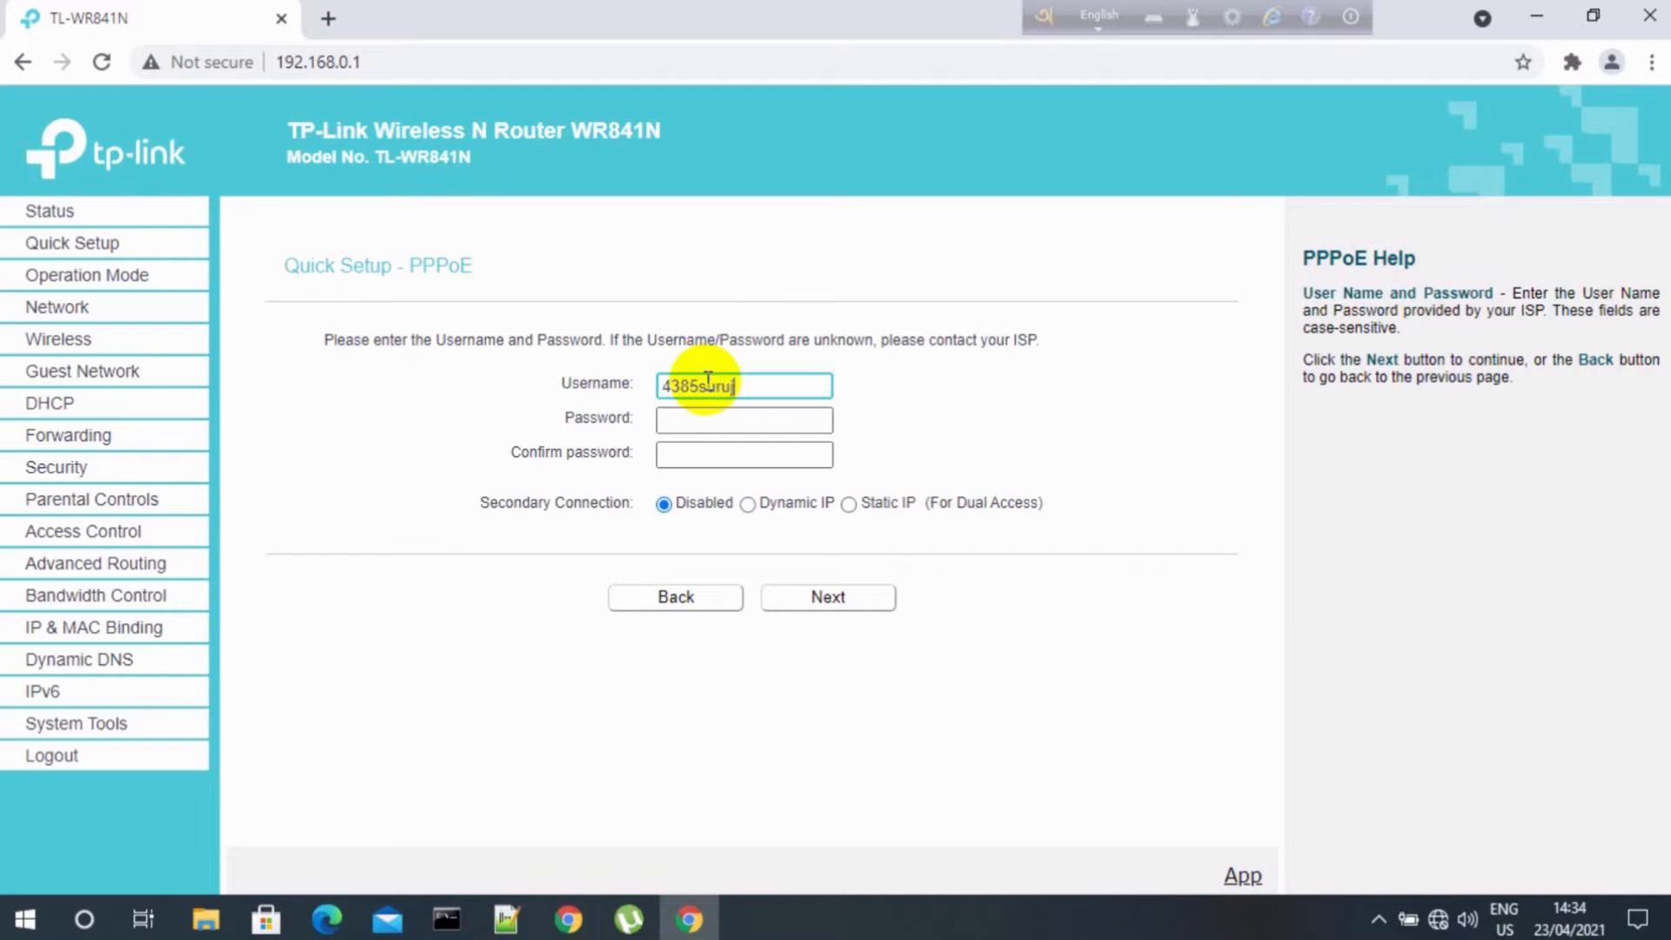
{"action": "key", "text": "Tab"}
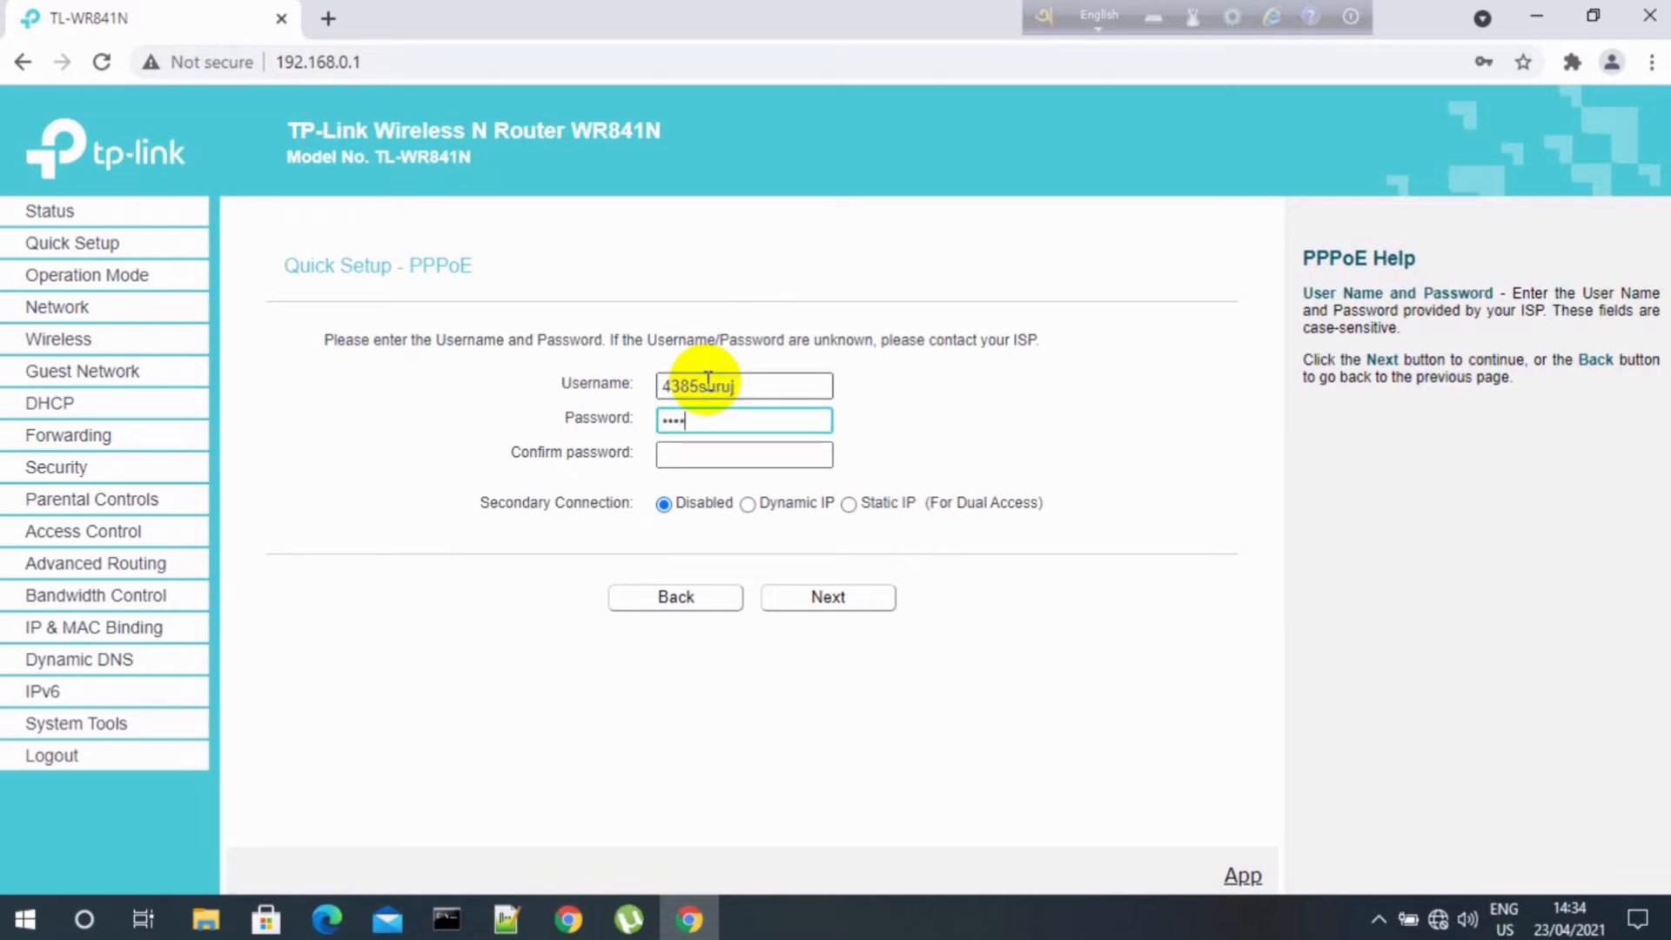
{"action": "key", "text": "Tab"}
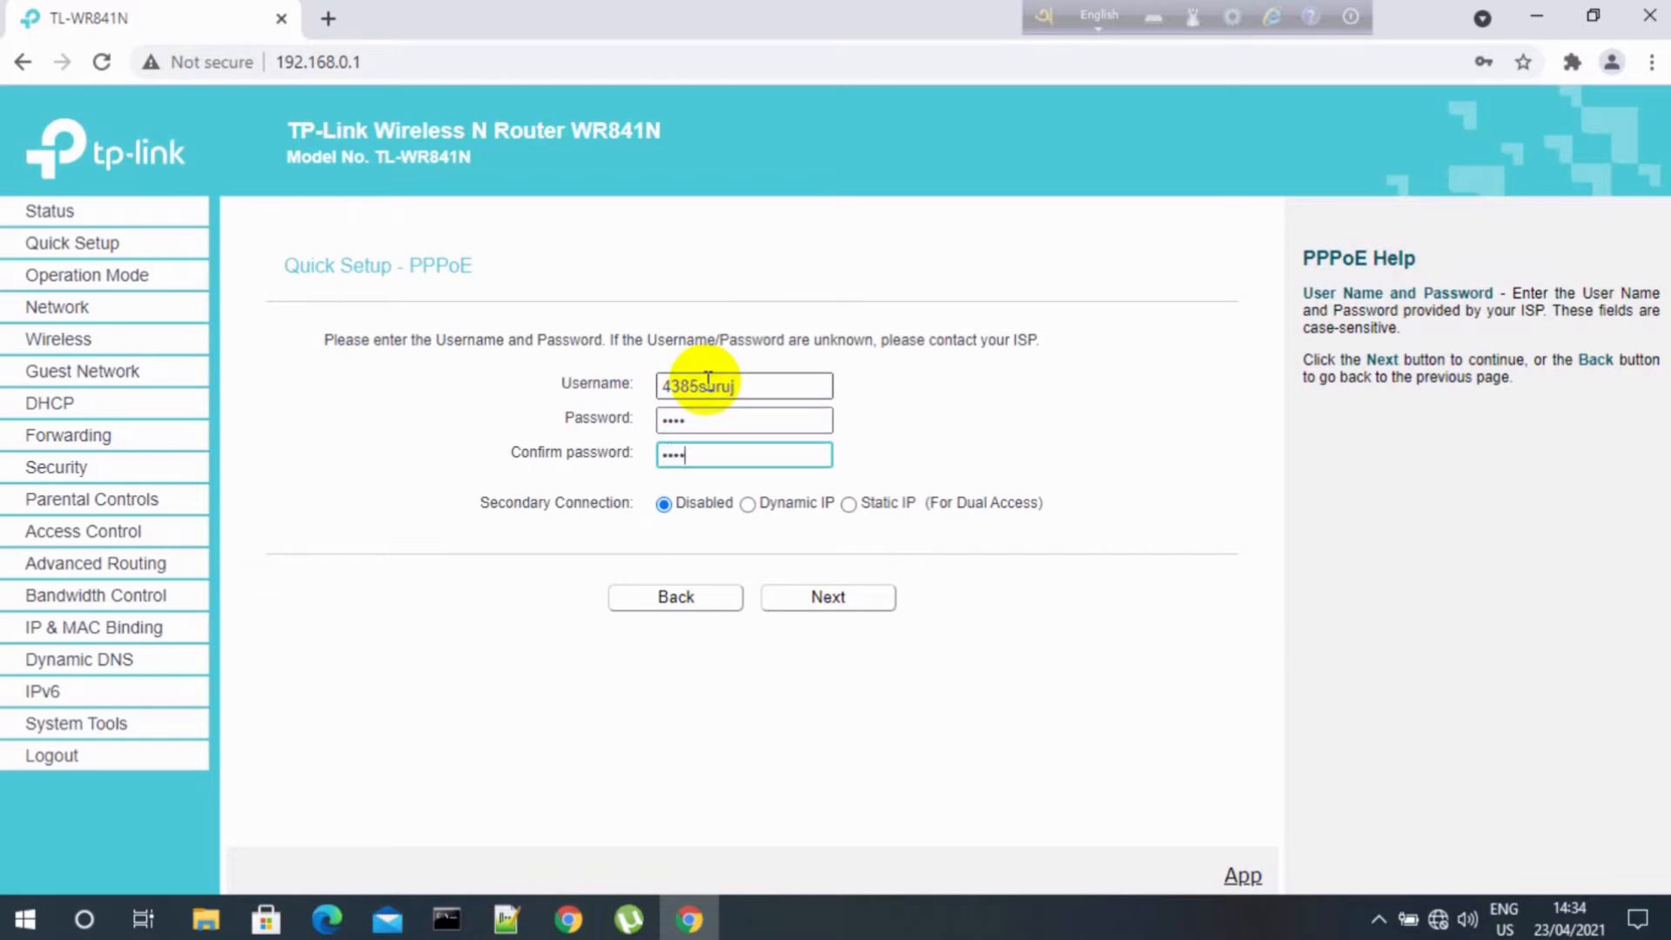
{"action": "left_click", "coordinate": [809, 597]}
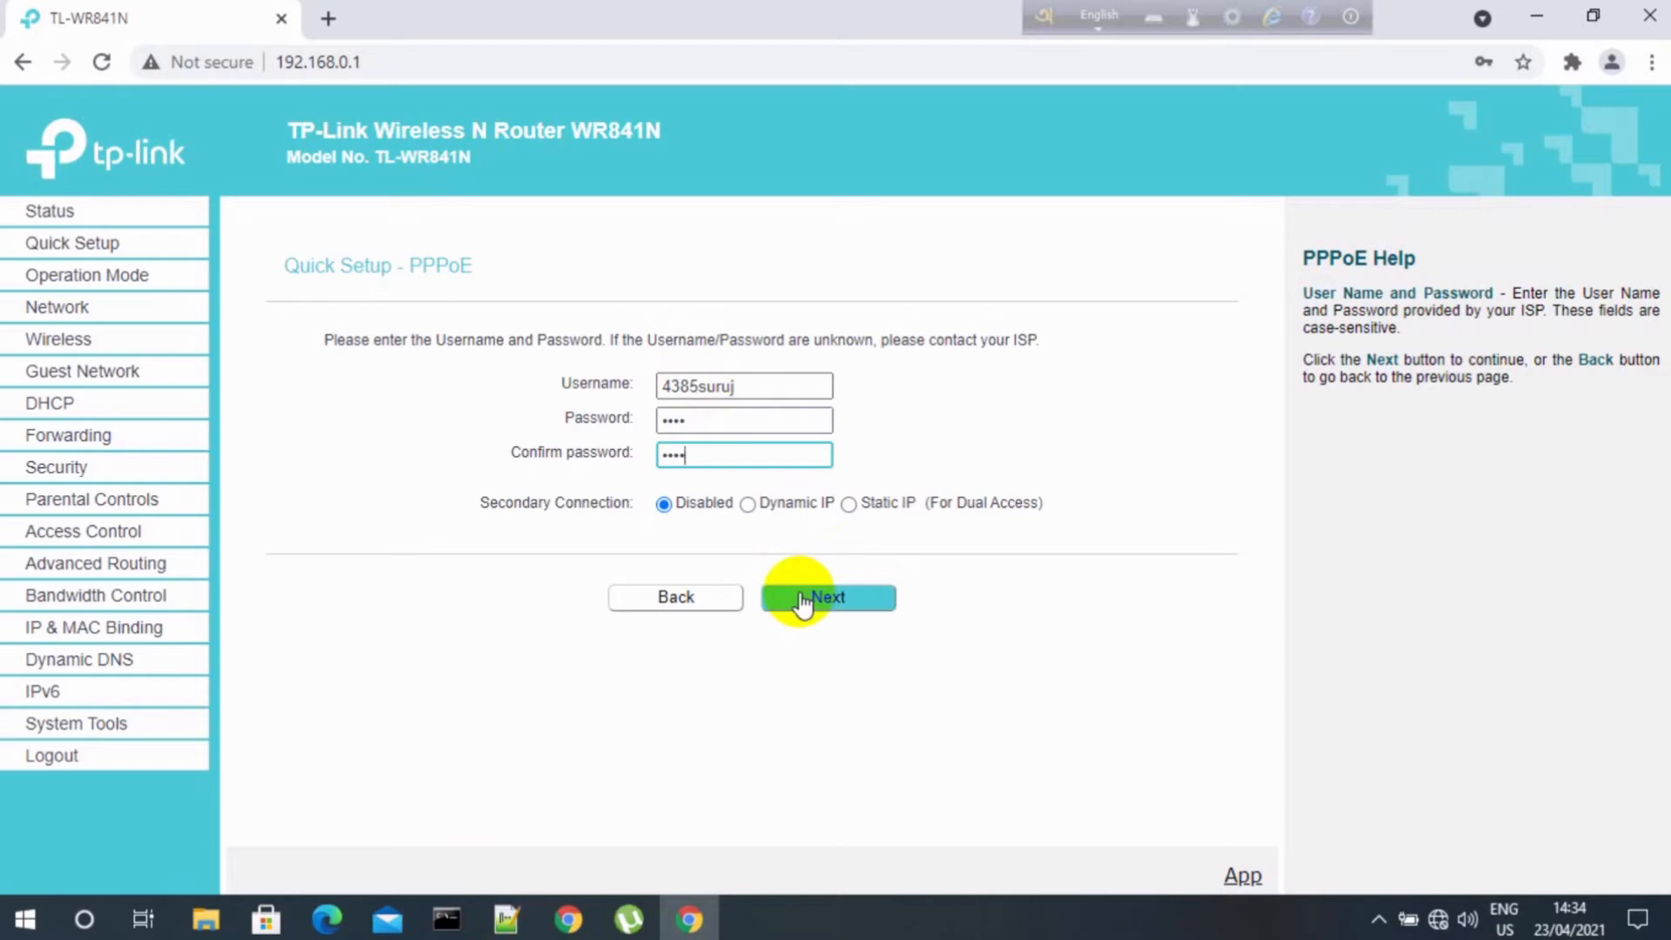
- Replace the Wireless Network Name and set a new WPA2-PSK Wi-Fi password
{"action": "left_click_drag", "start_coordinate": [766, 346], "coordinate": [592, 403]}
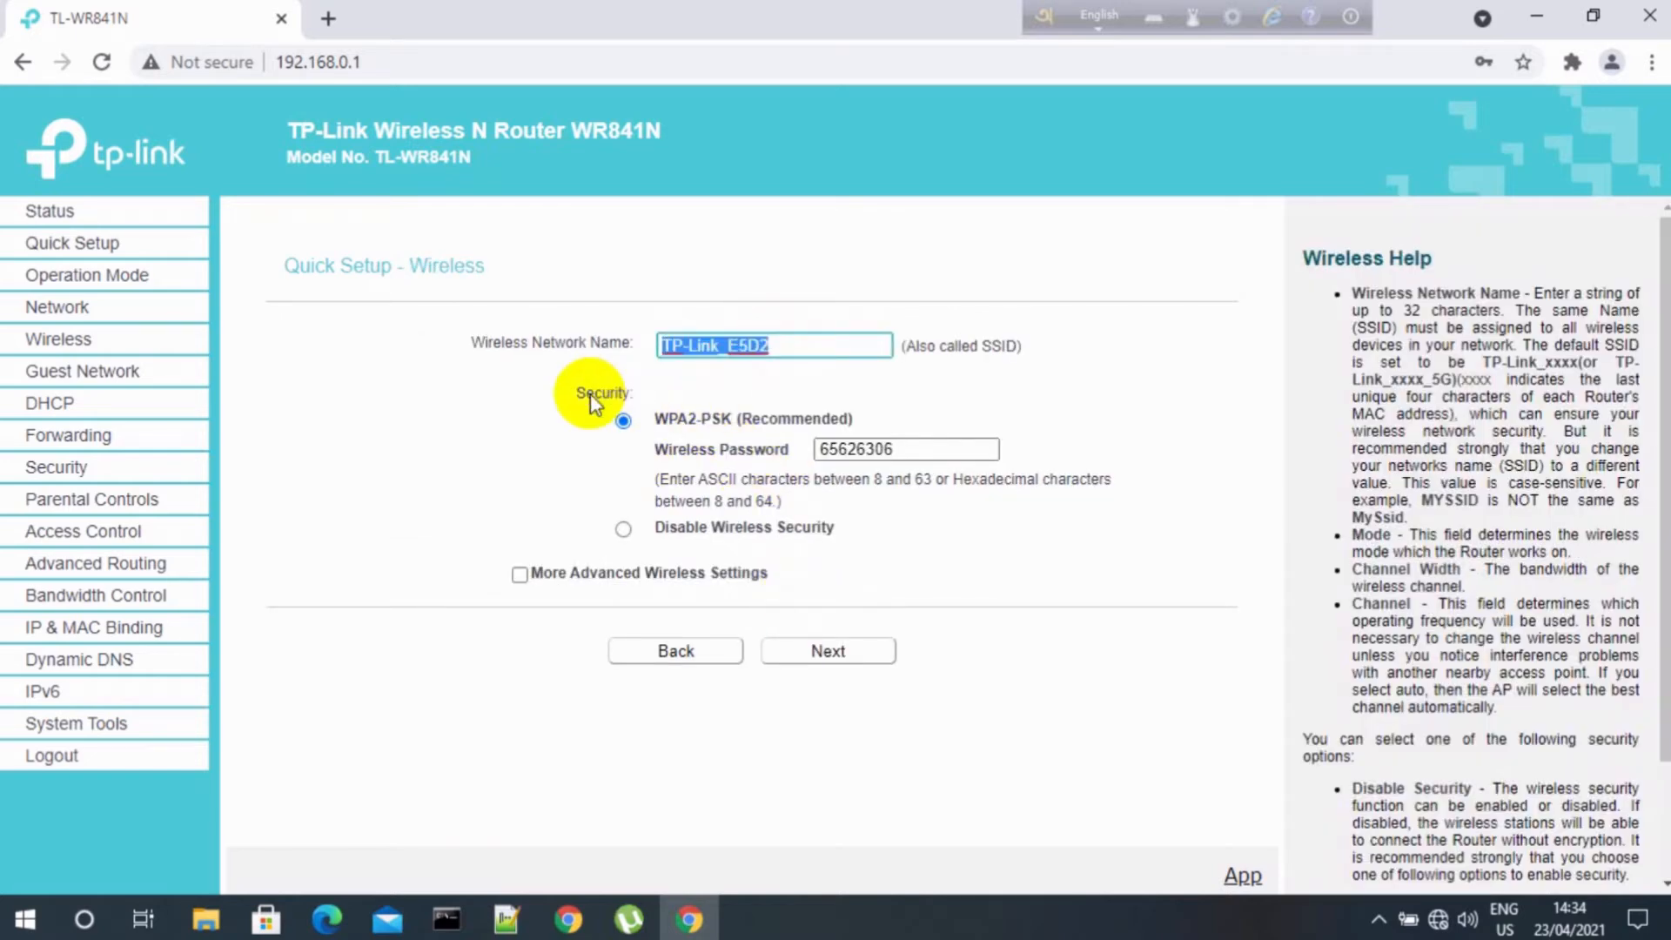
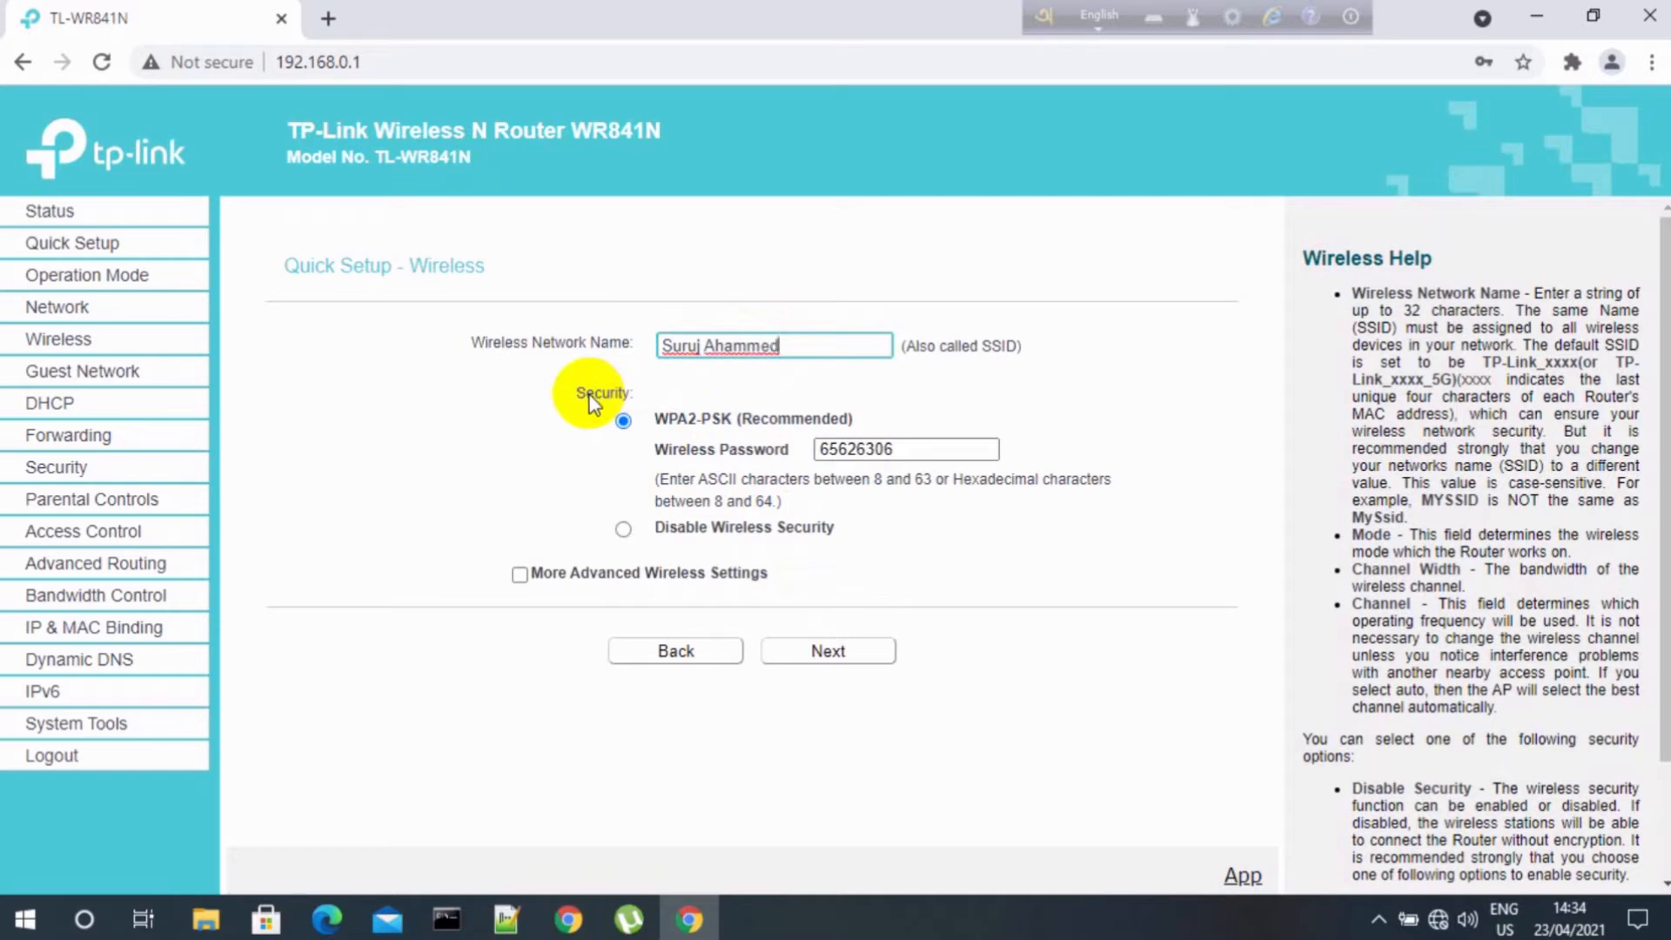
{"action": "double_click", "coordinate": [905, 450]}
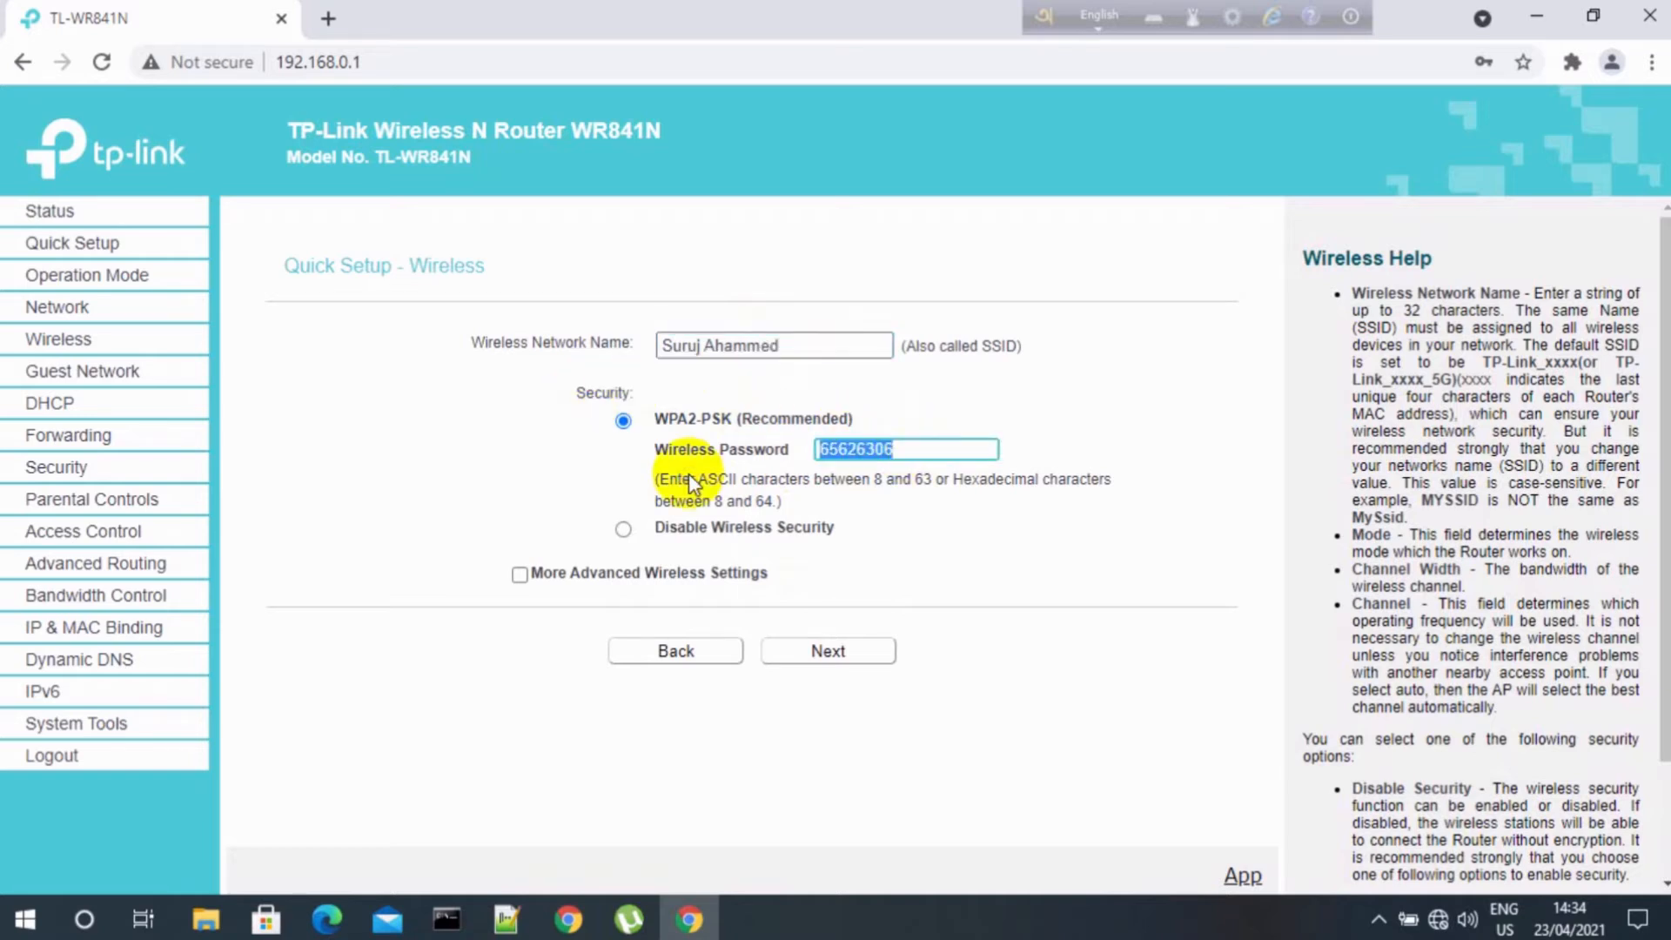
{"action": "key", "text": "BackSpace"}
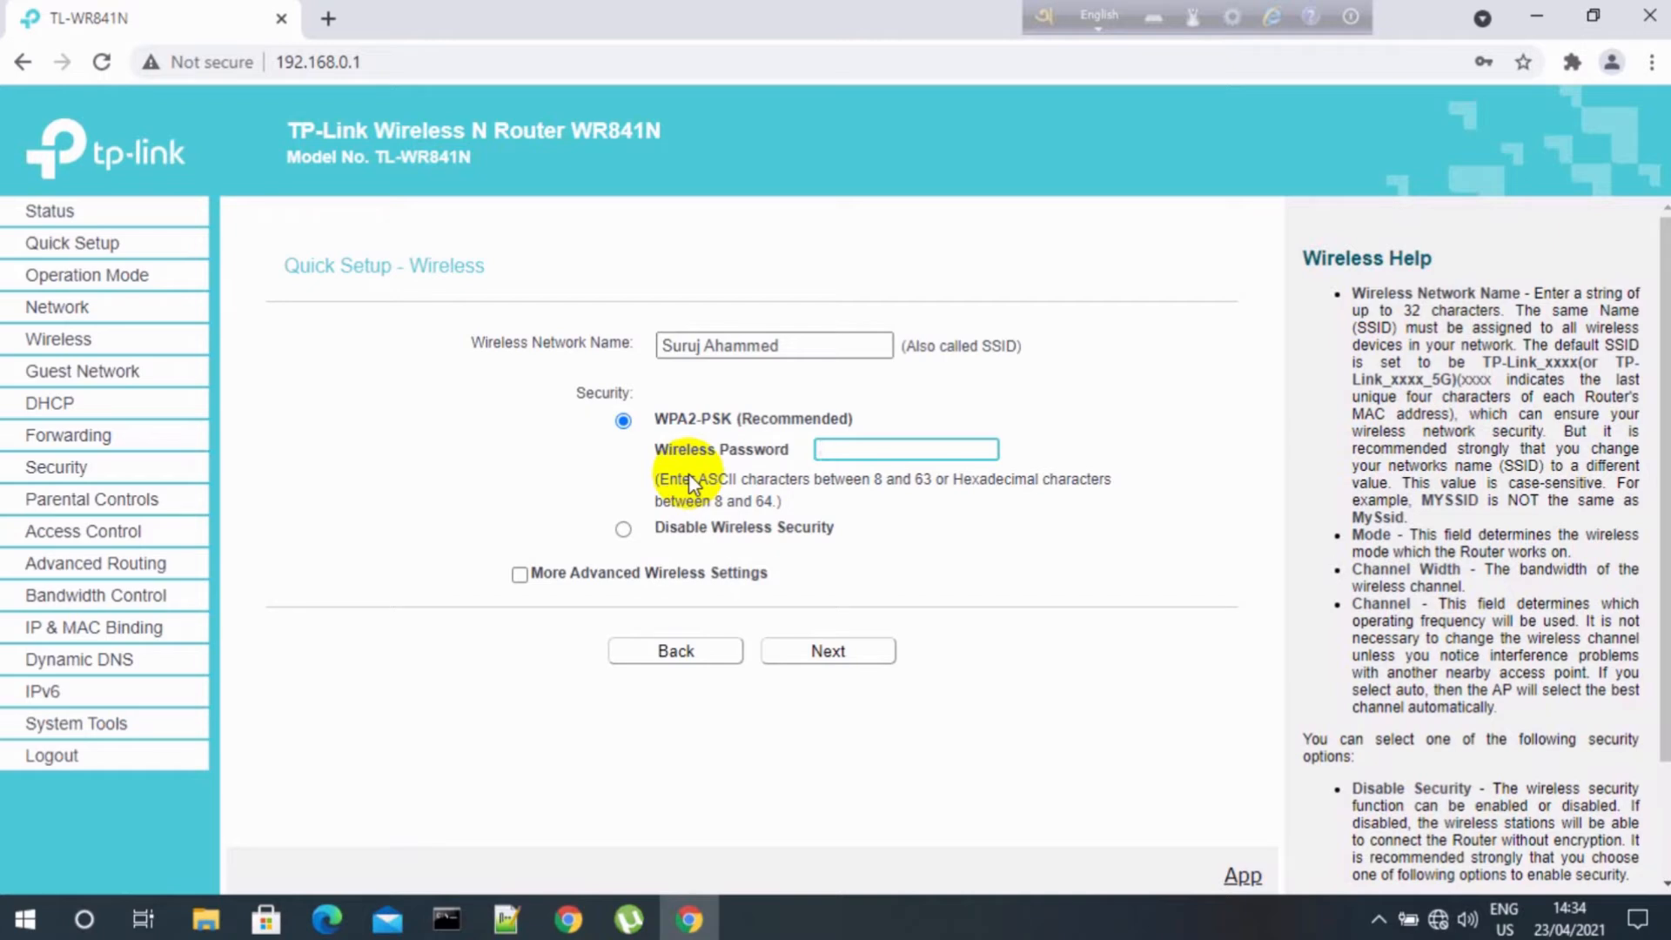
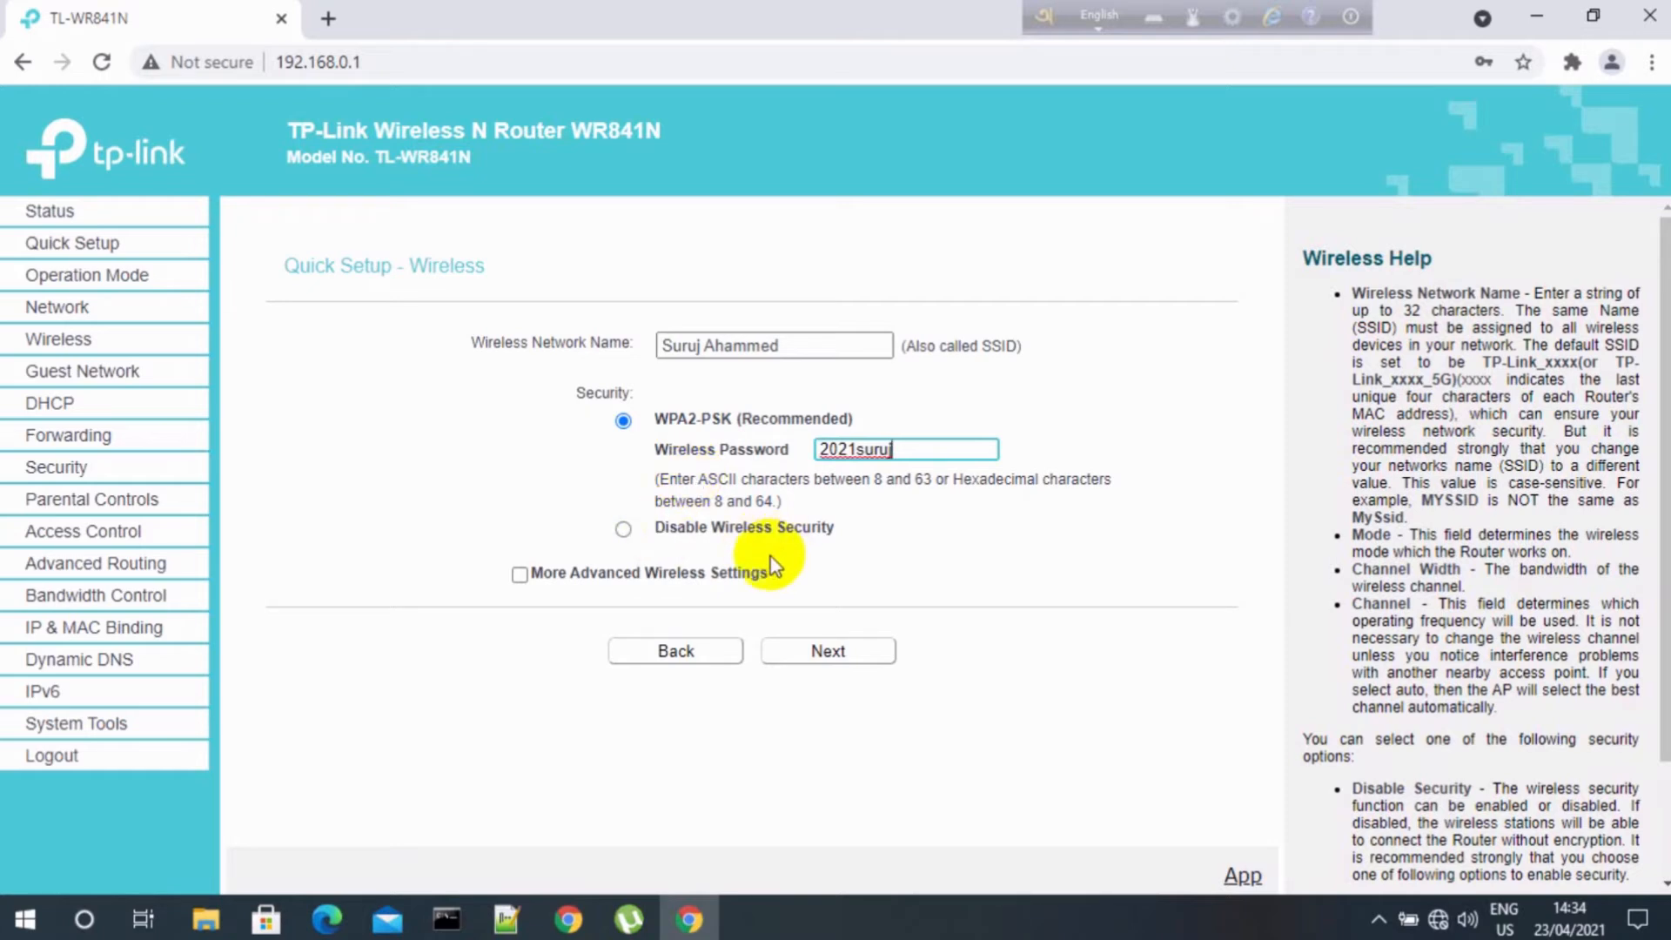
{"action": "left_click", "coordinate": [807, 653]}
{"action": "scroll", "coordinate": [813, 660], "scroll_direction": "down", "scroll_amount": 1}
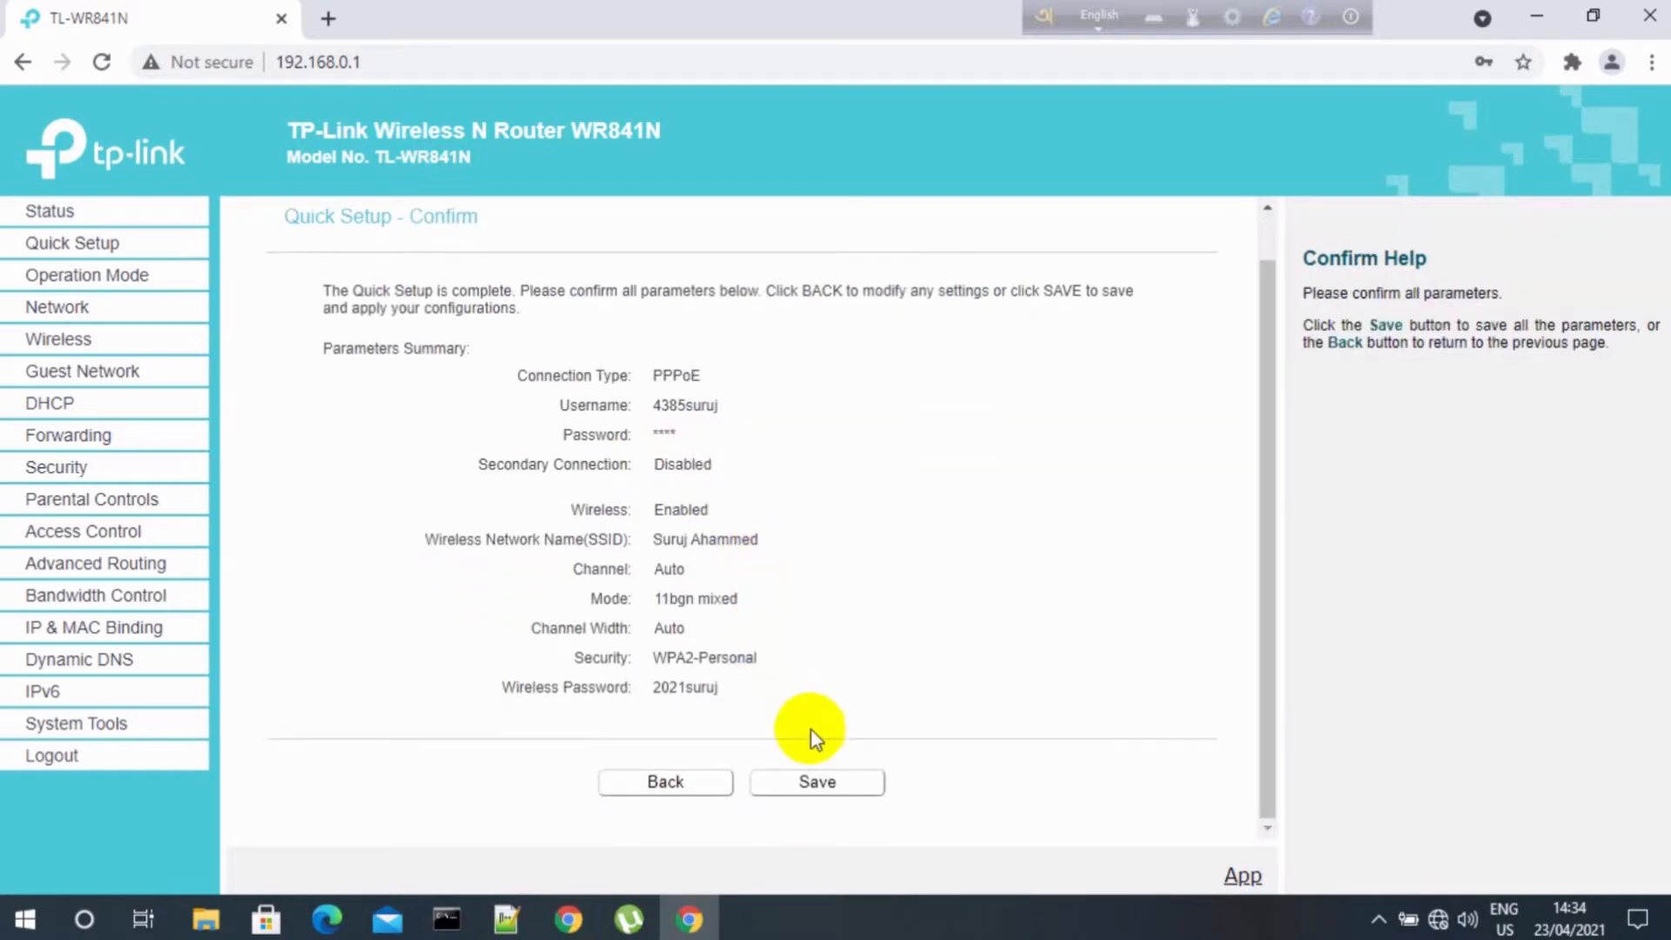
- Save the Quick Setup and check that the WAN section shows a PPPoE connection
{"action": "left_click", "coordinate": [825, 783]}
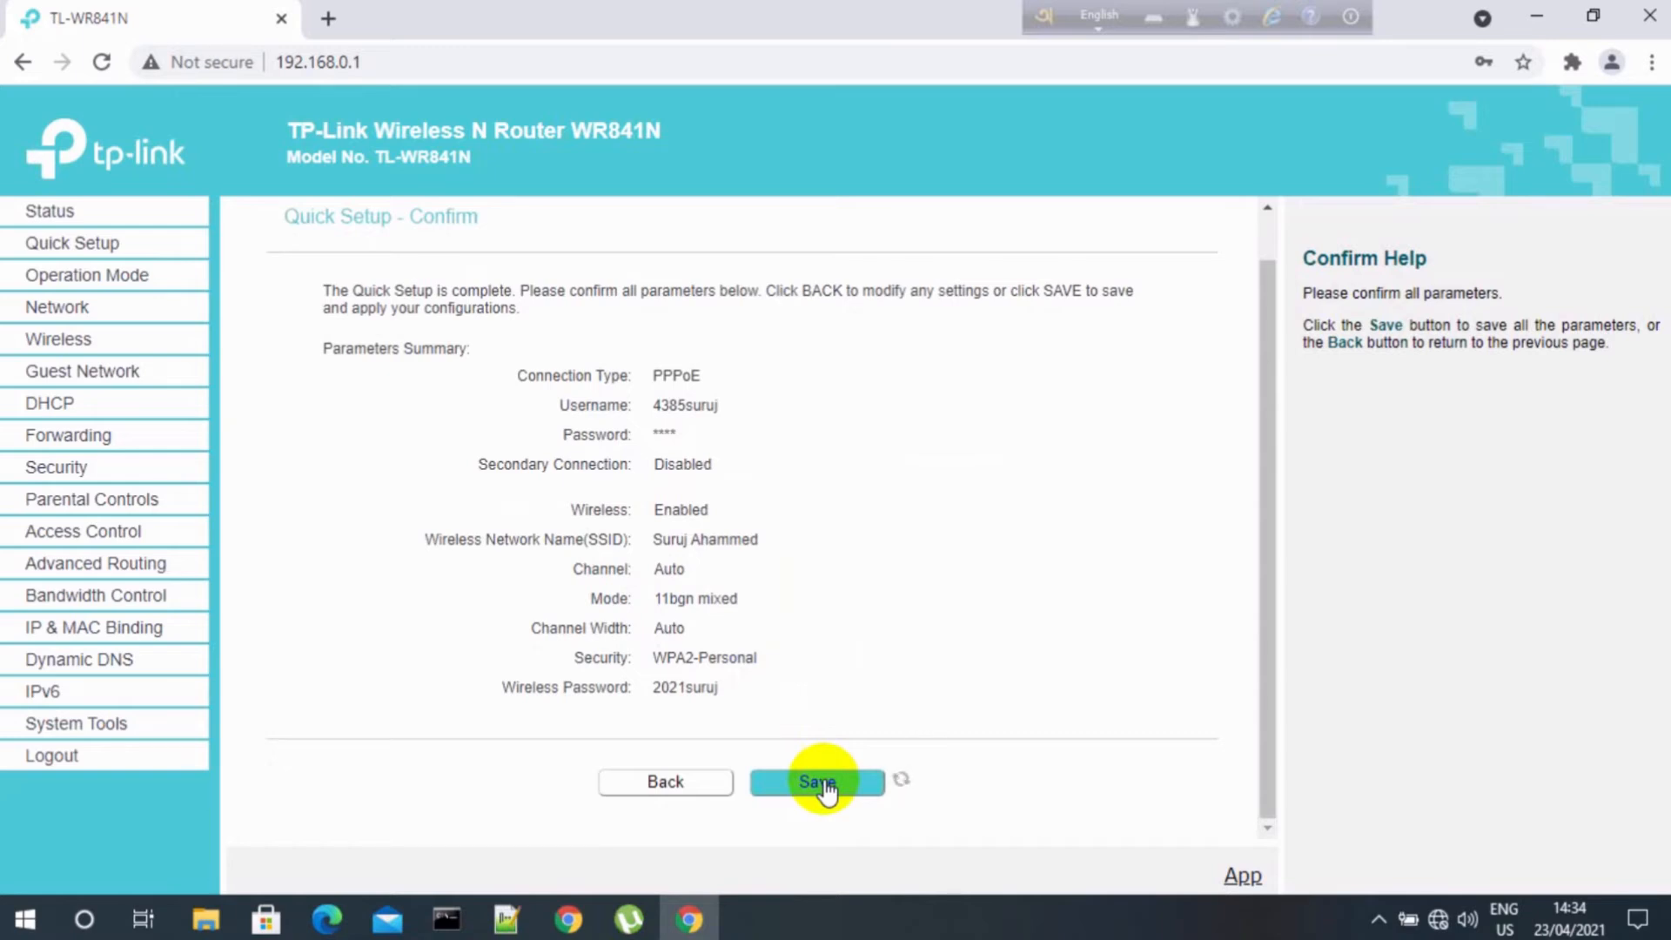
{"action": "scroll", "coordinate": [824, 552], "scroll_direction": "down", "scroll_amount": 5}
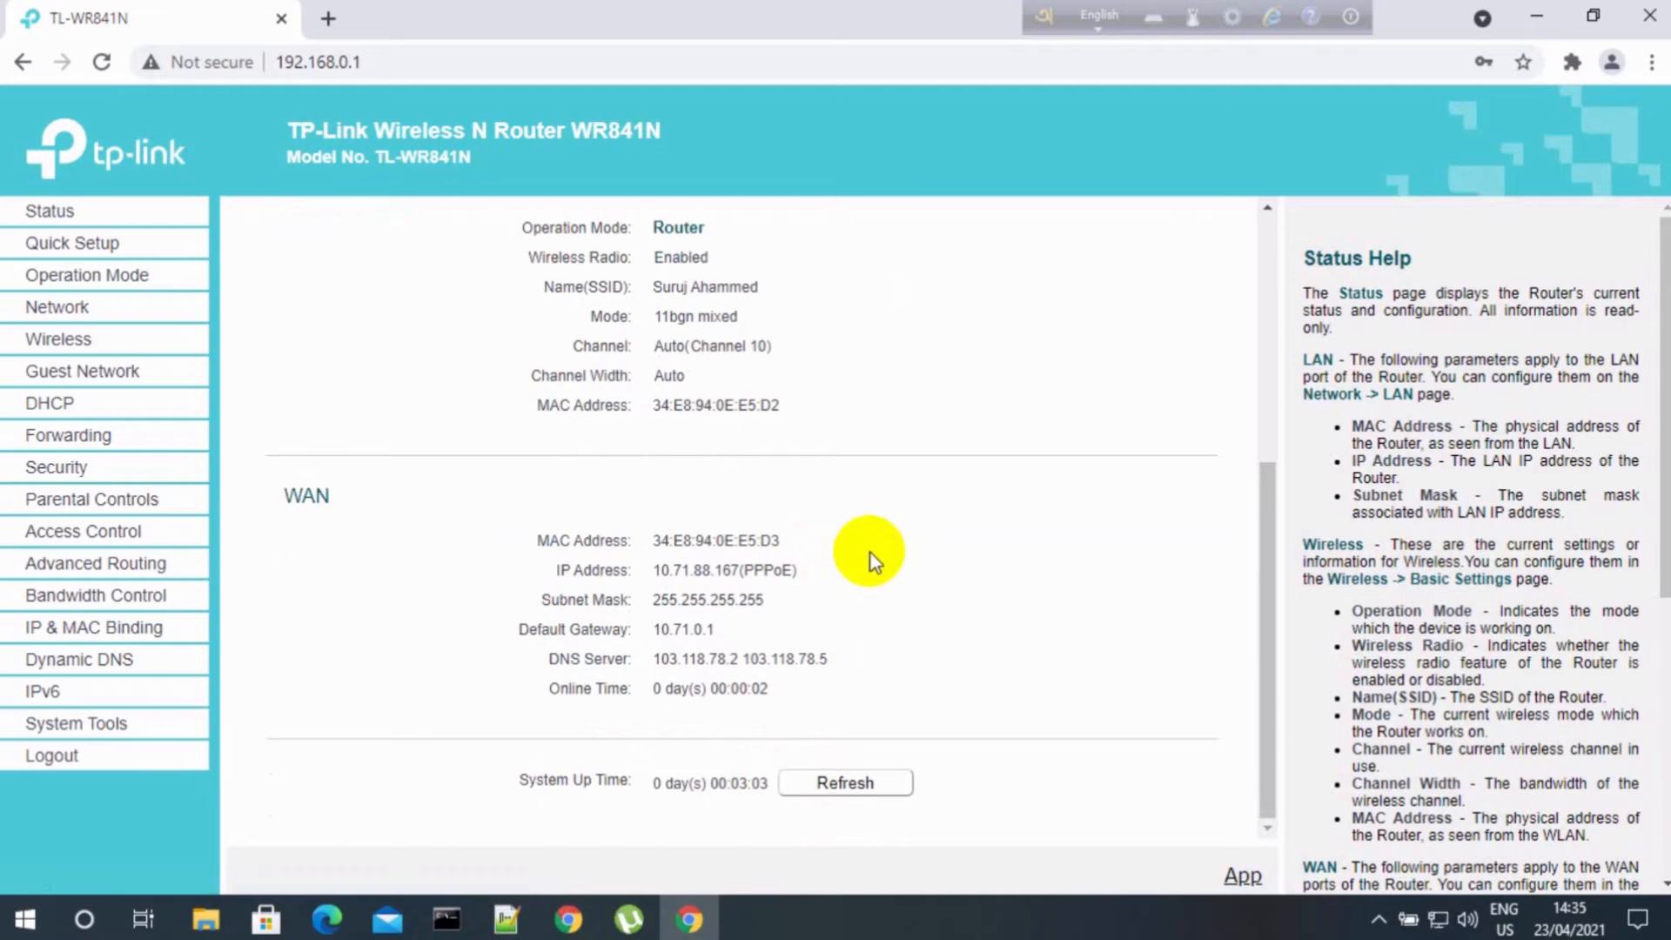
{"action": "scroll", "coordinate": [870, 552], "scroll_direction": "up", "scroll_amount": 5}
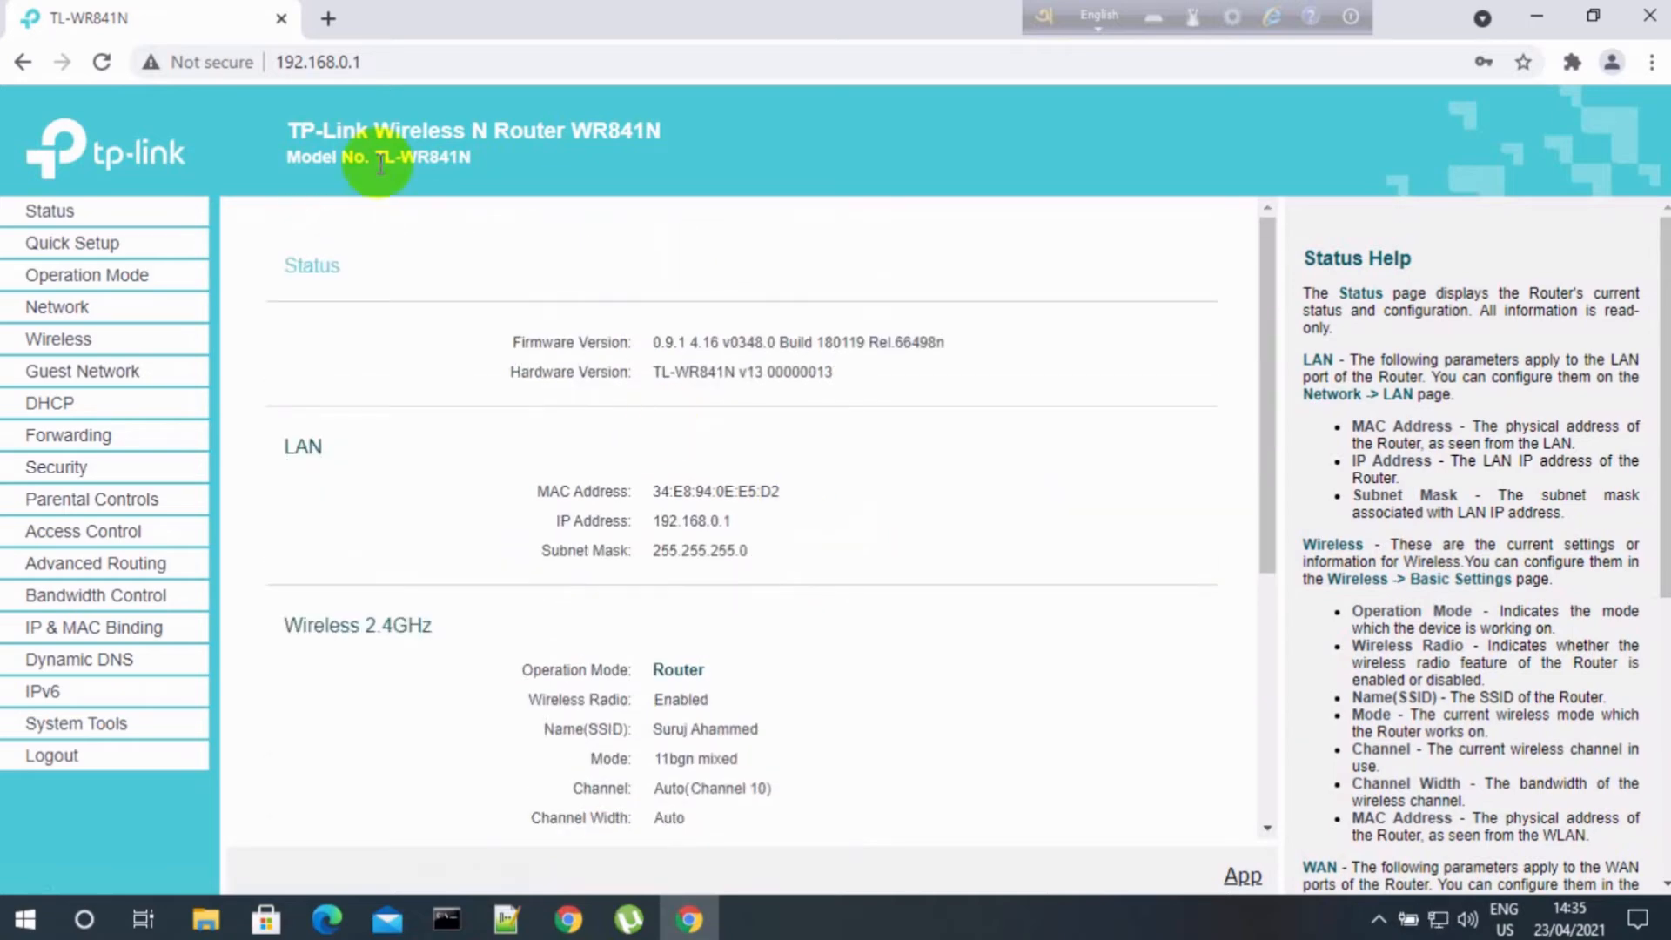
{"action": "left_click", "coordinate": [448, 920]}
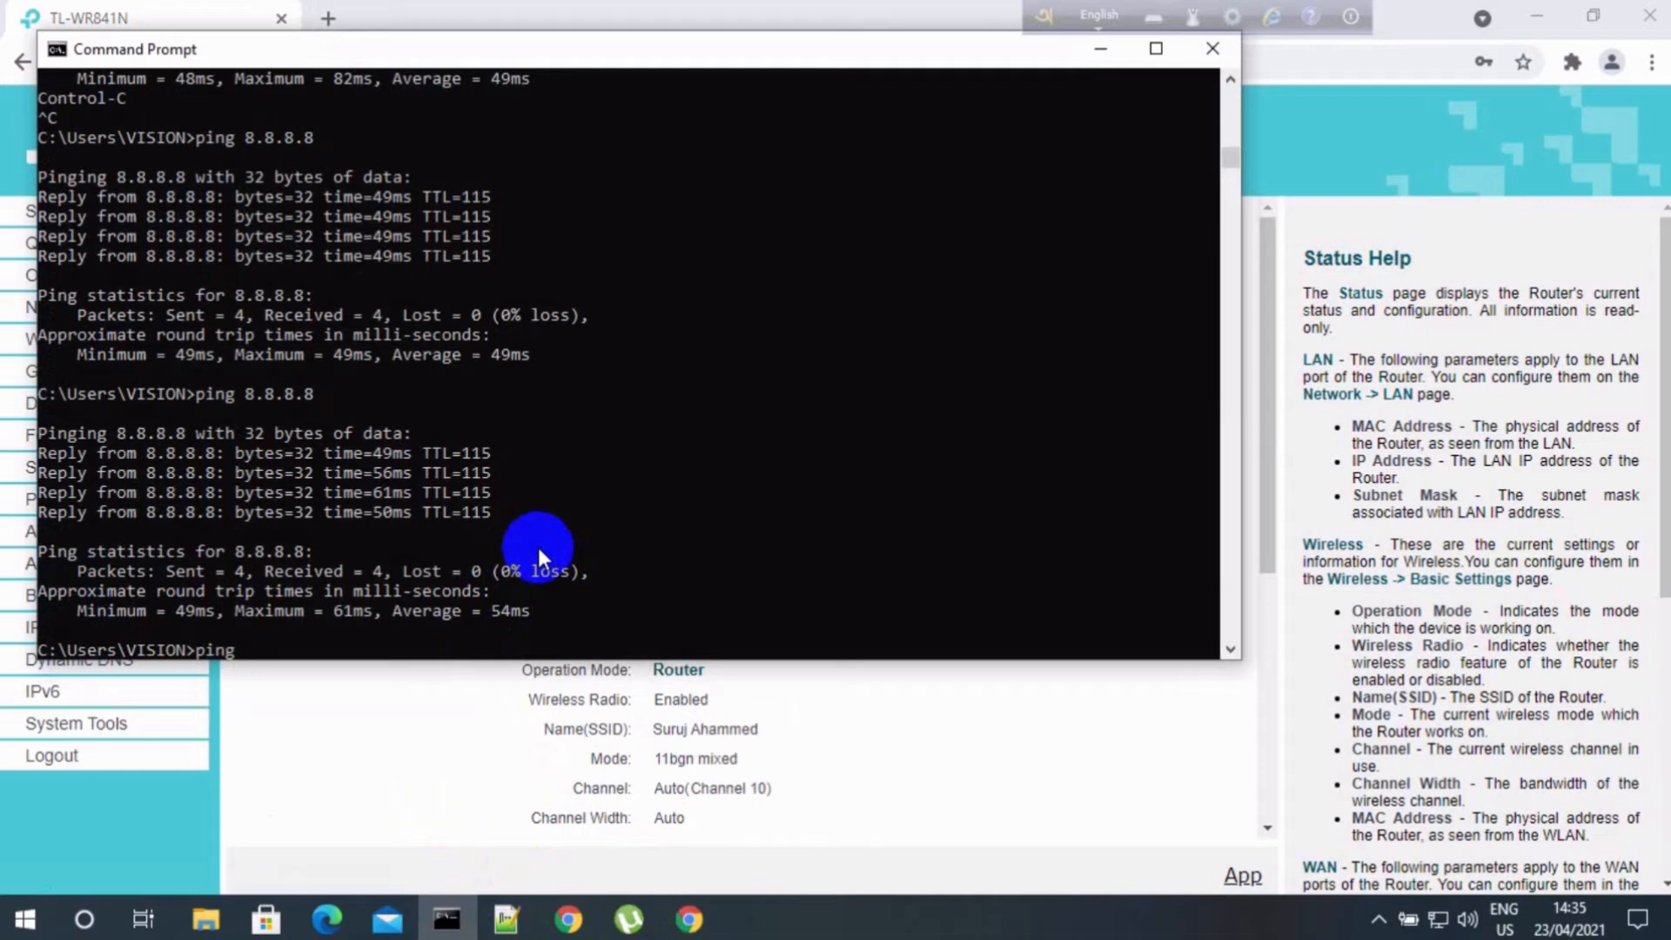
- Run ping 8.8.8.8 in Command Prompt and confirm four replies with 0% loss
{"action": "type", "text": "ping 8.8.8.8"}
{"action": "key", "text": "Return"}
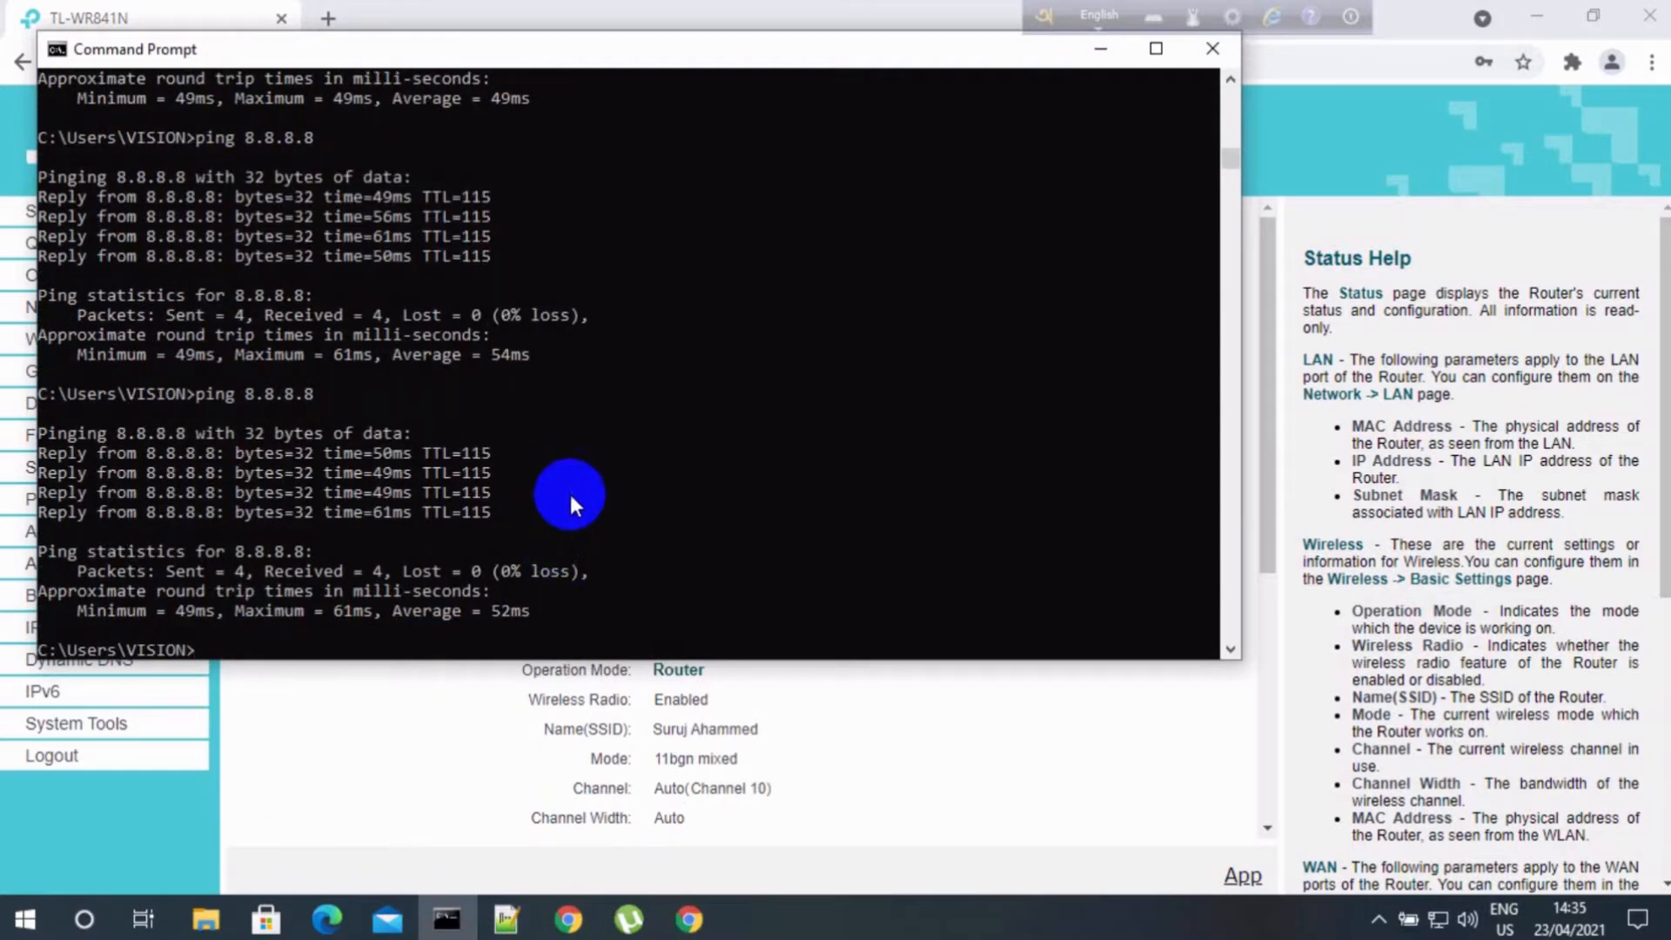
{"action": "left_click", "coordinate": [1093, 61]}
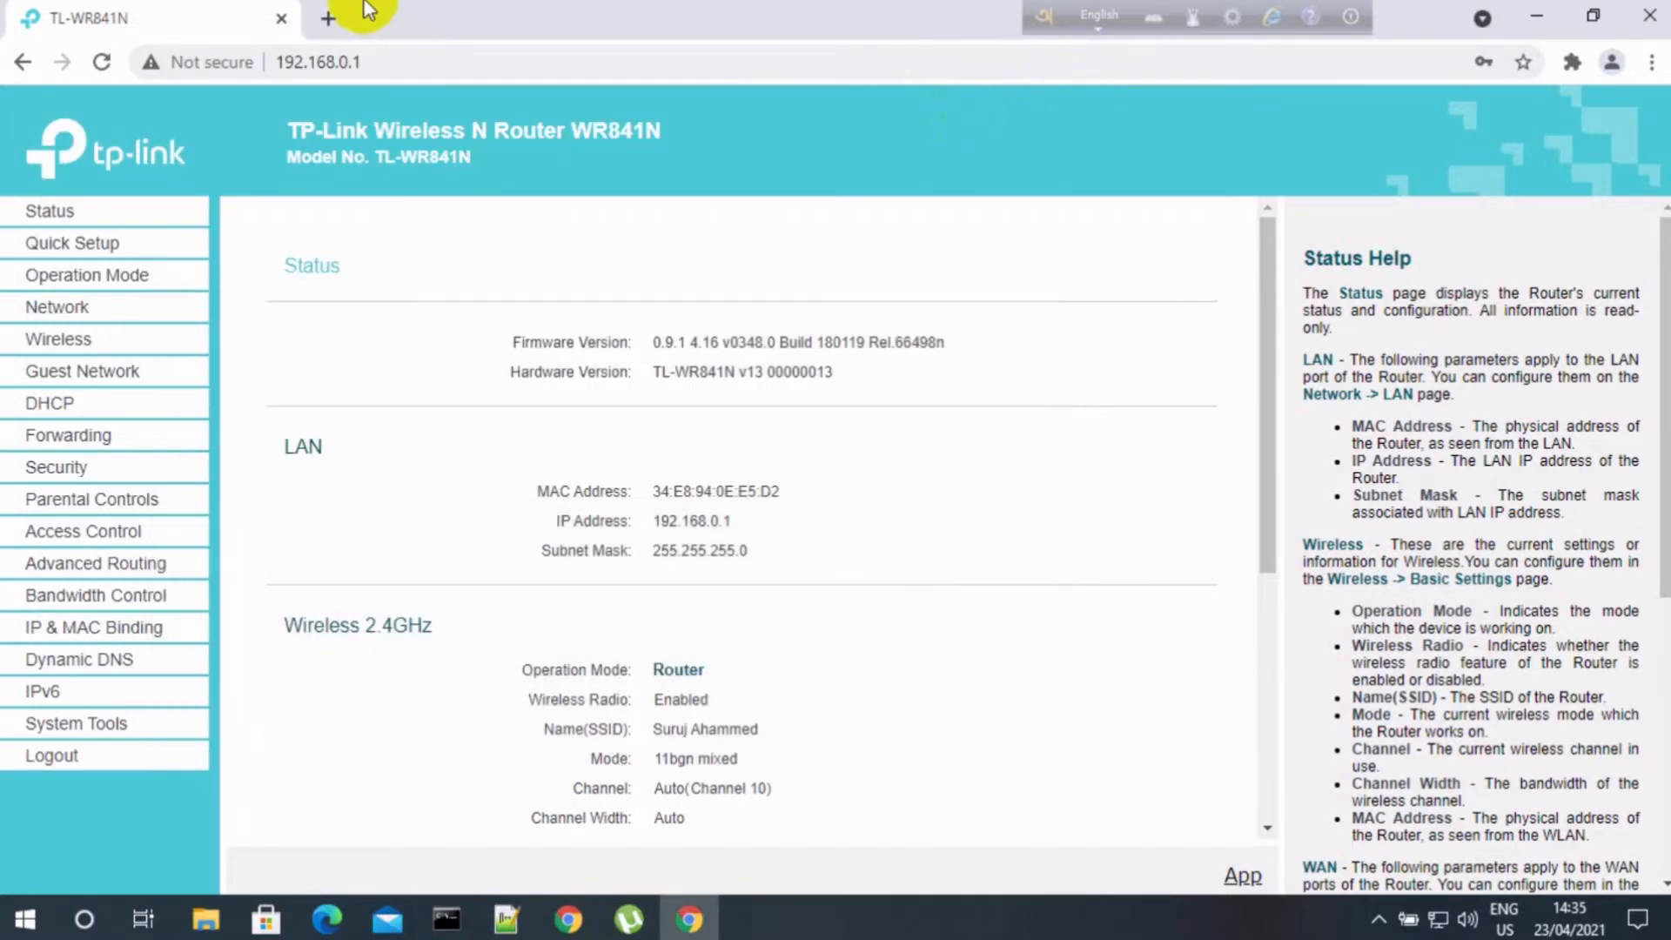
{"action": "left_click", "coordinate": [332, 17]}
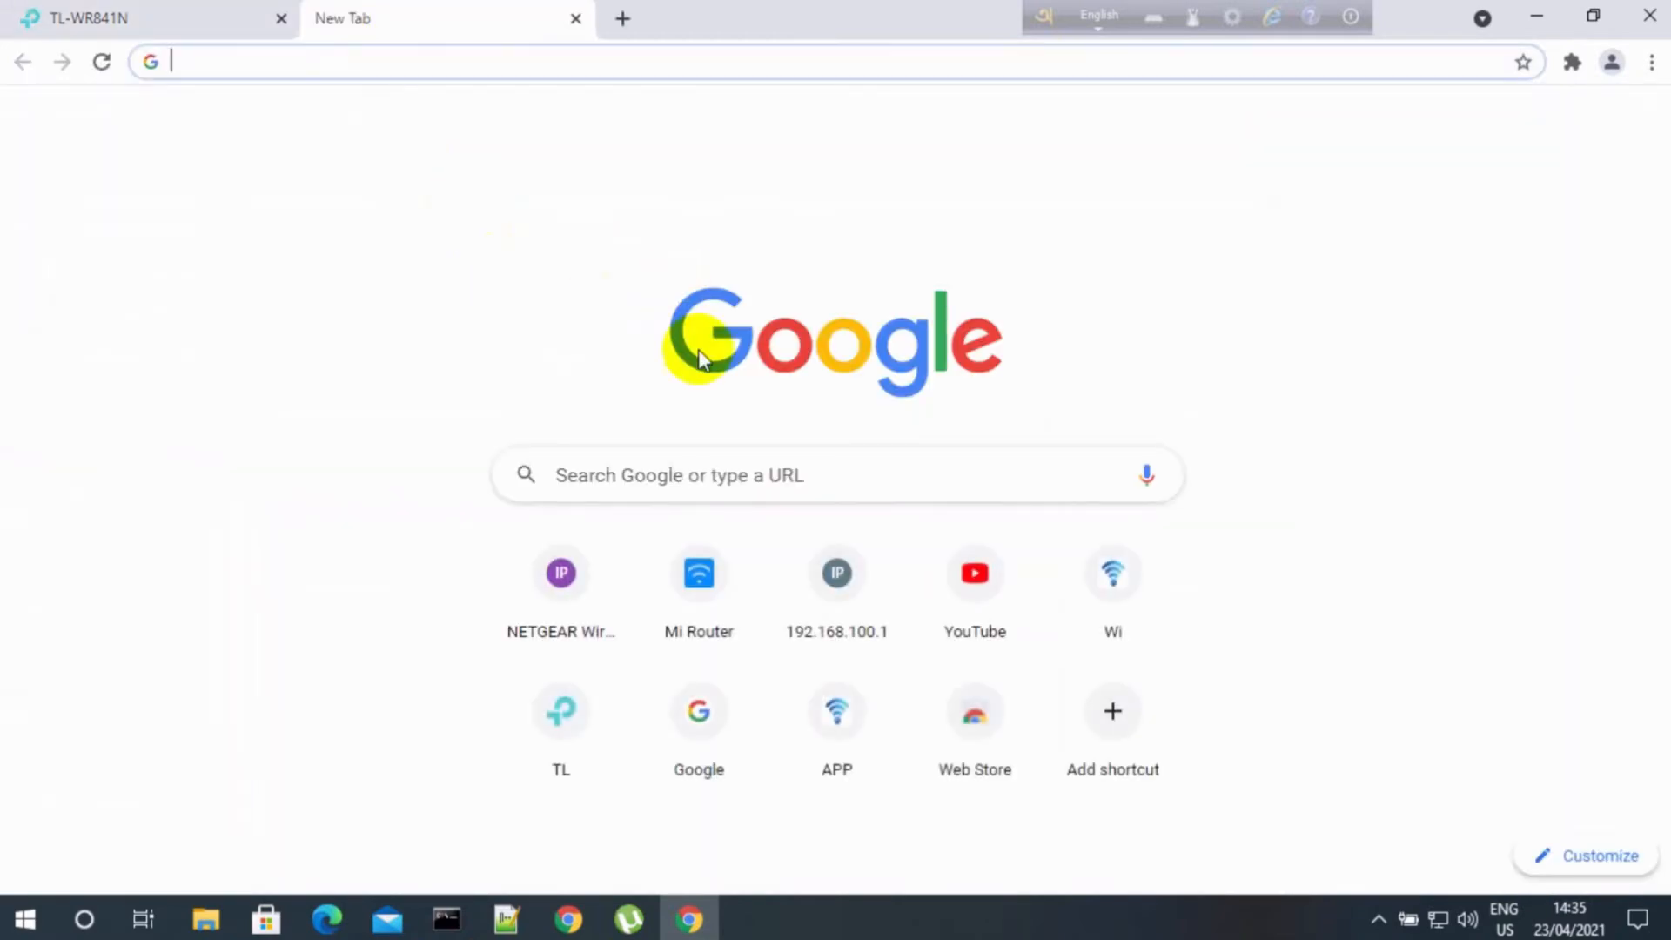
{"action": "left_click", "coordinate": [973, 581]}
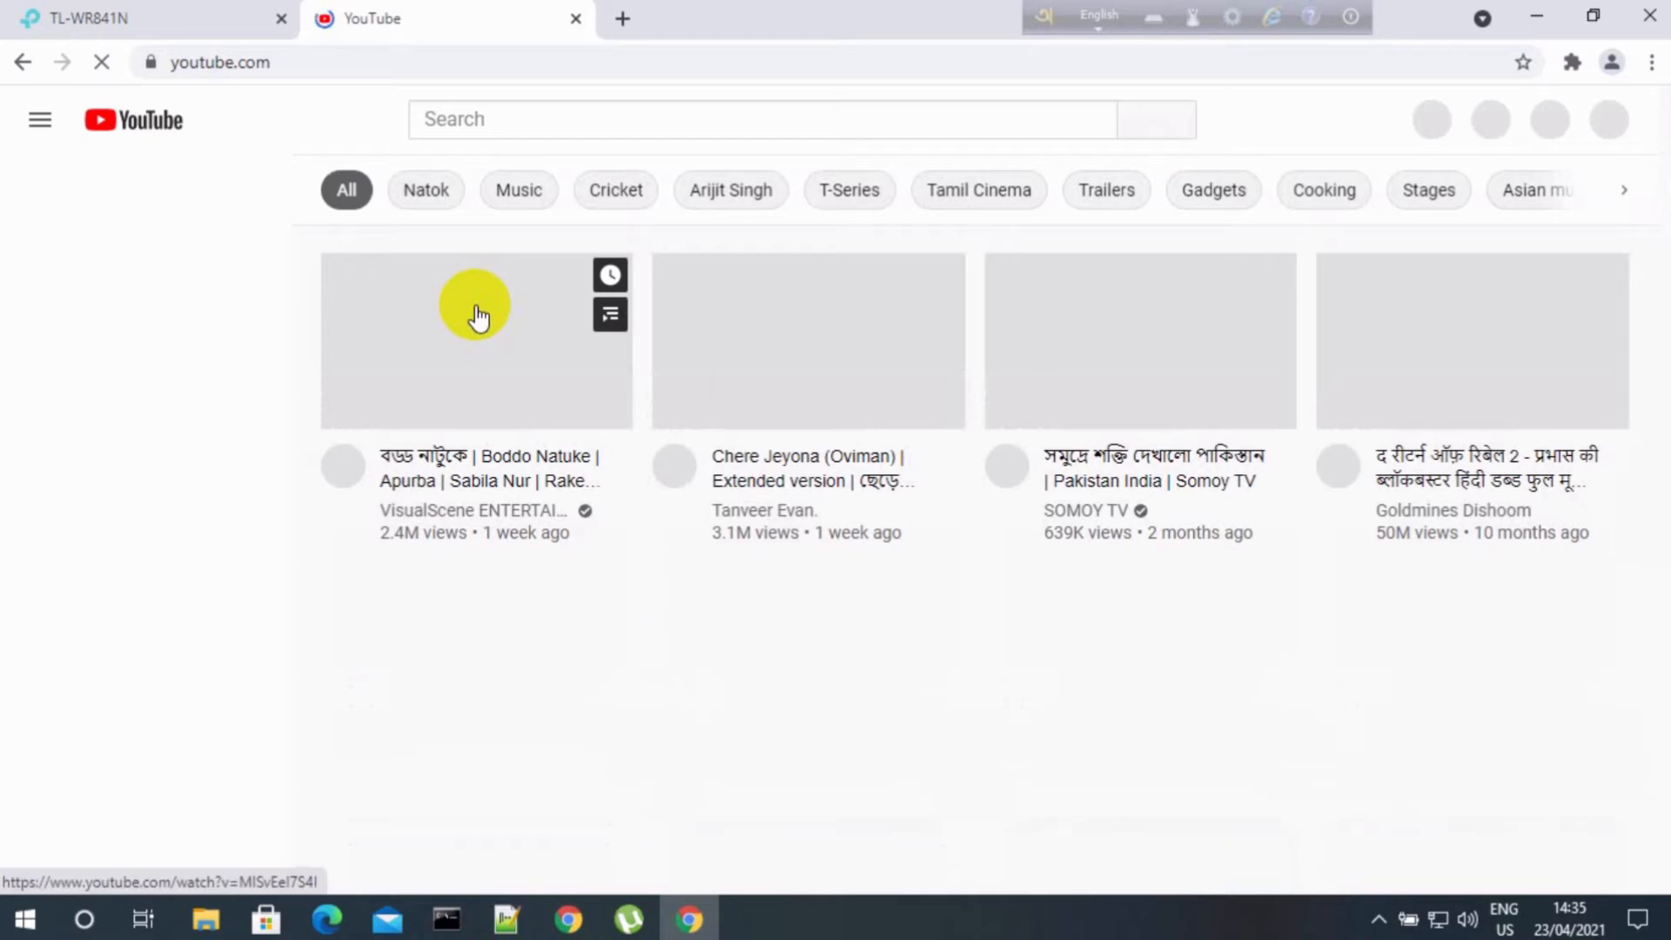
{"action": "left_click", "coordinate": [485, 327]}
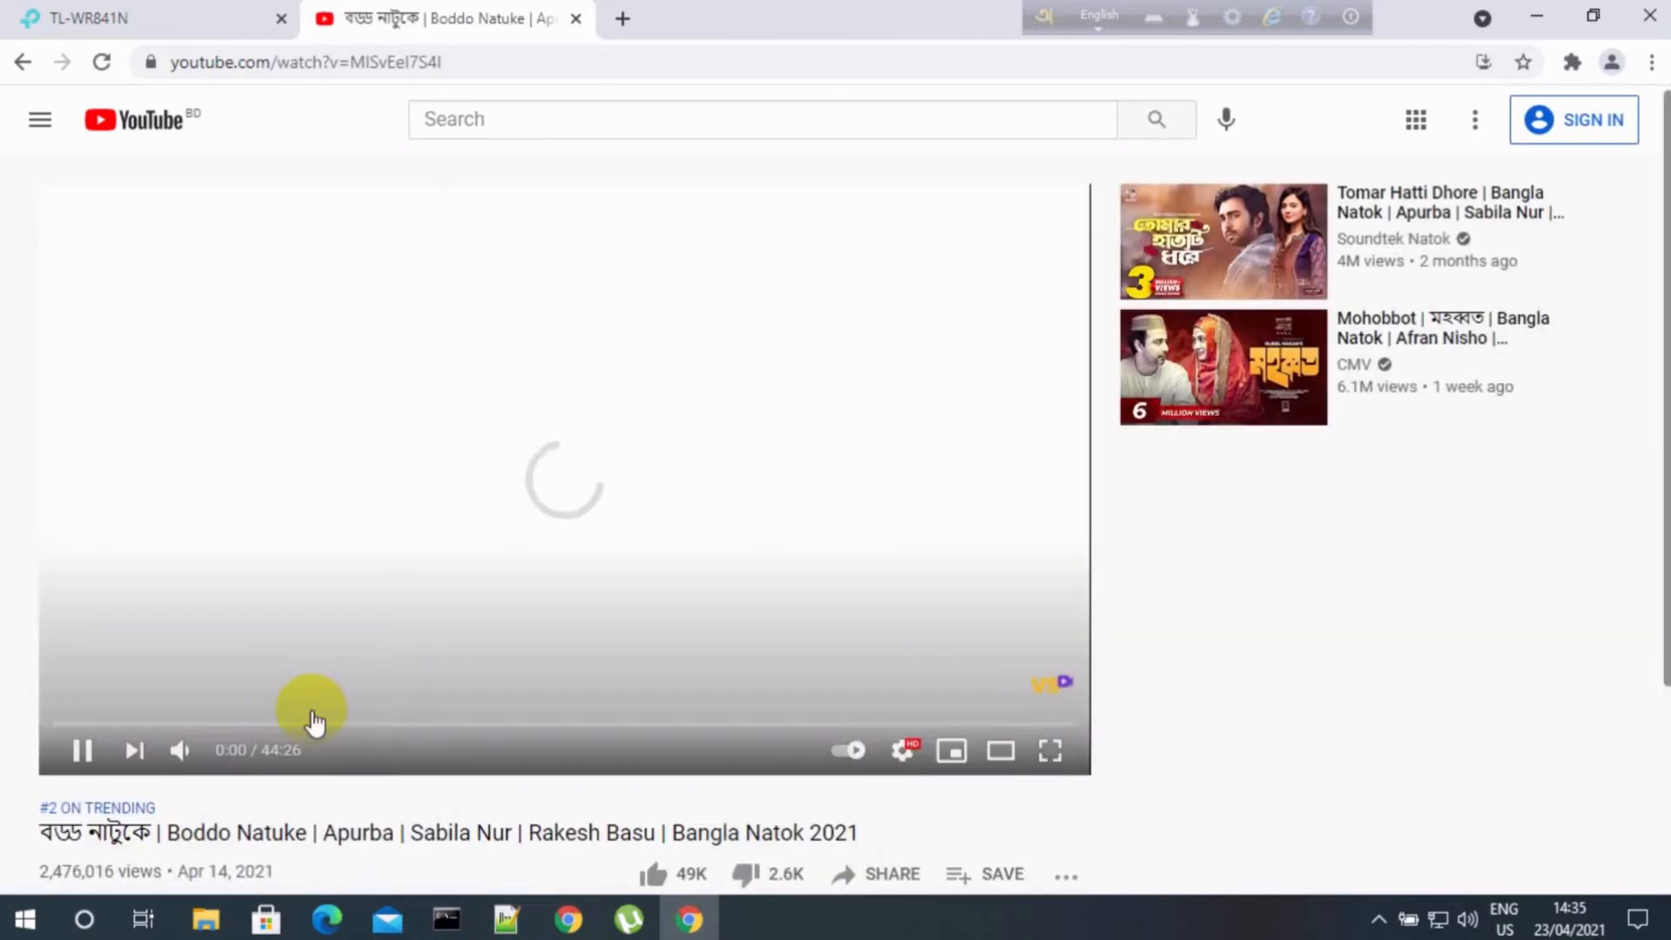
{"action": "left_click", "coordinate": [316, 723]}
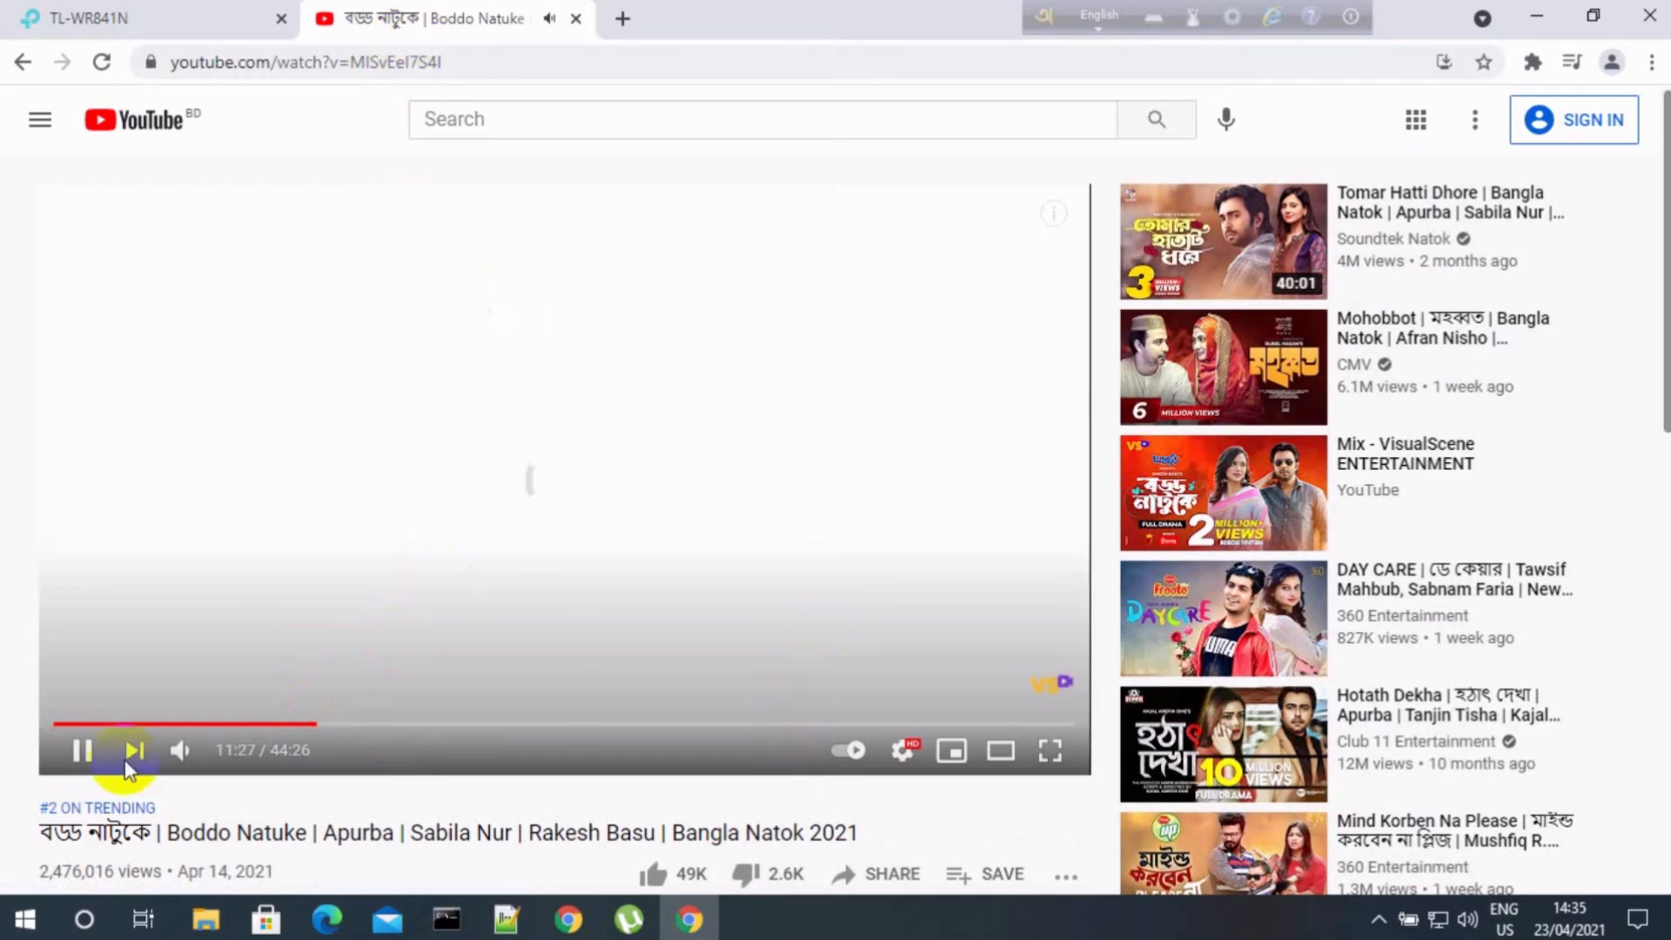
{"action": "key", "text": "m"}
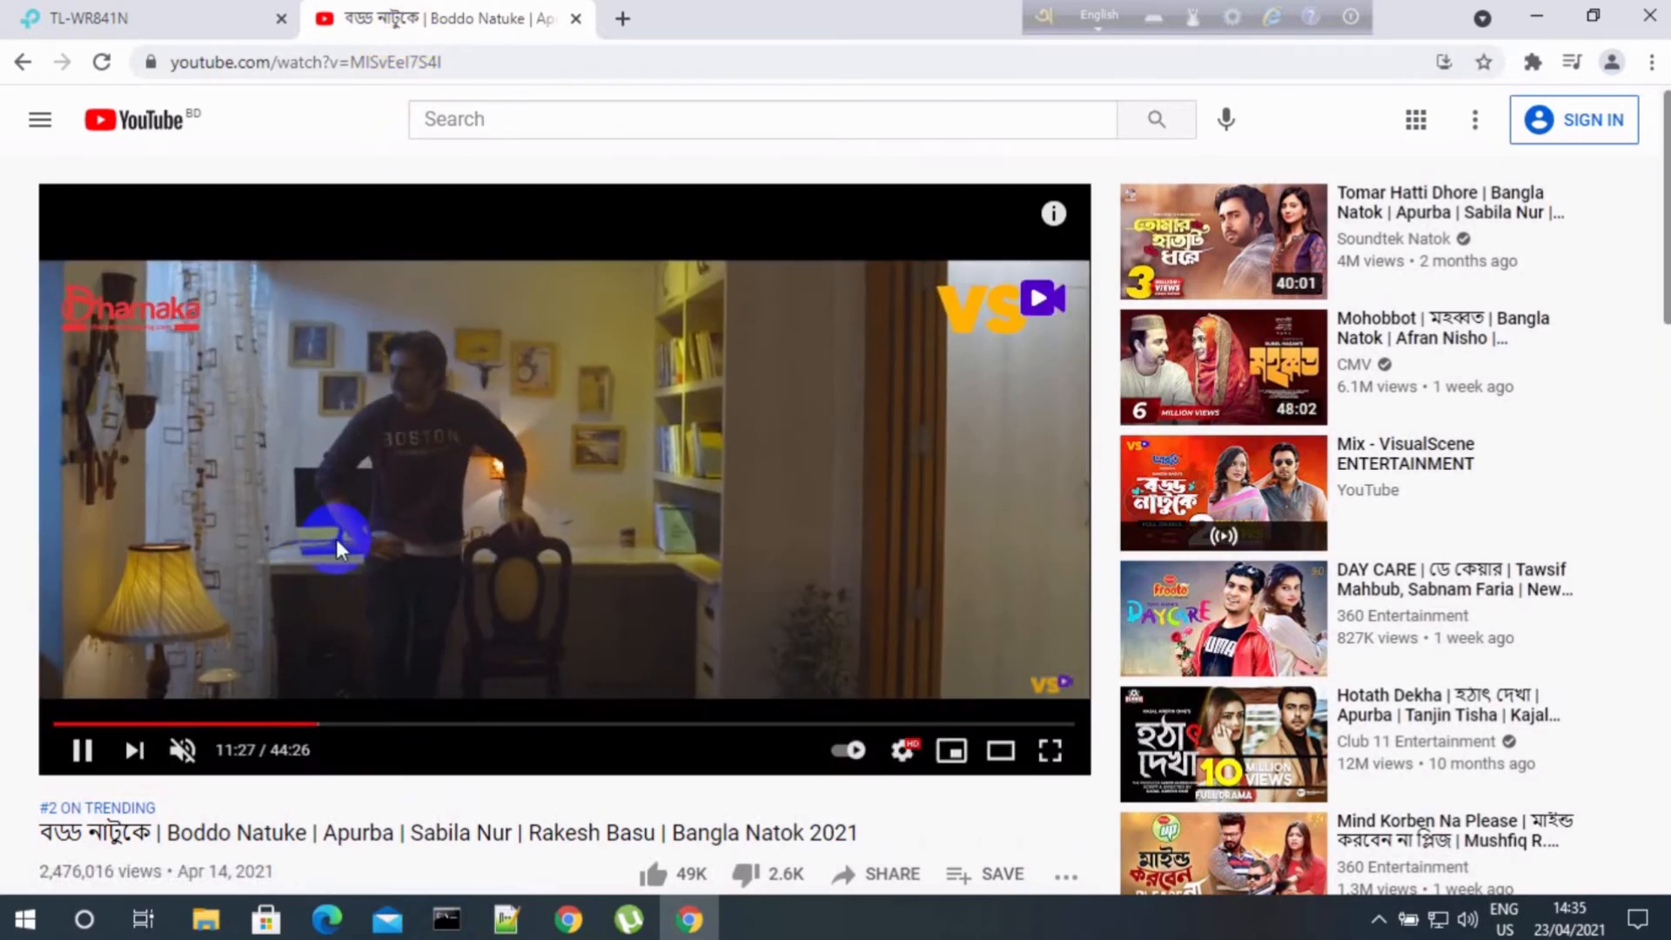
{"action": "left_click", "coordinate": [579, 723]}
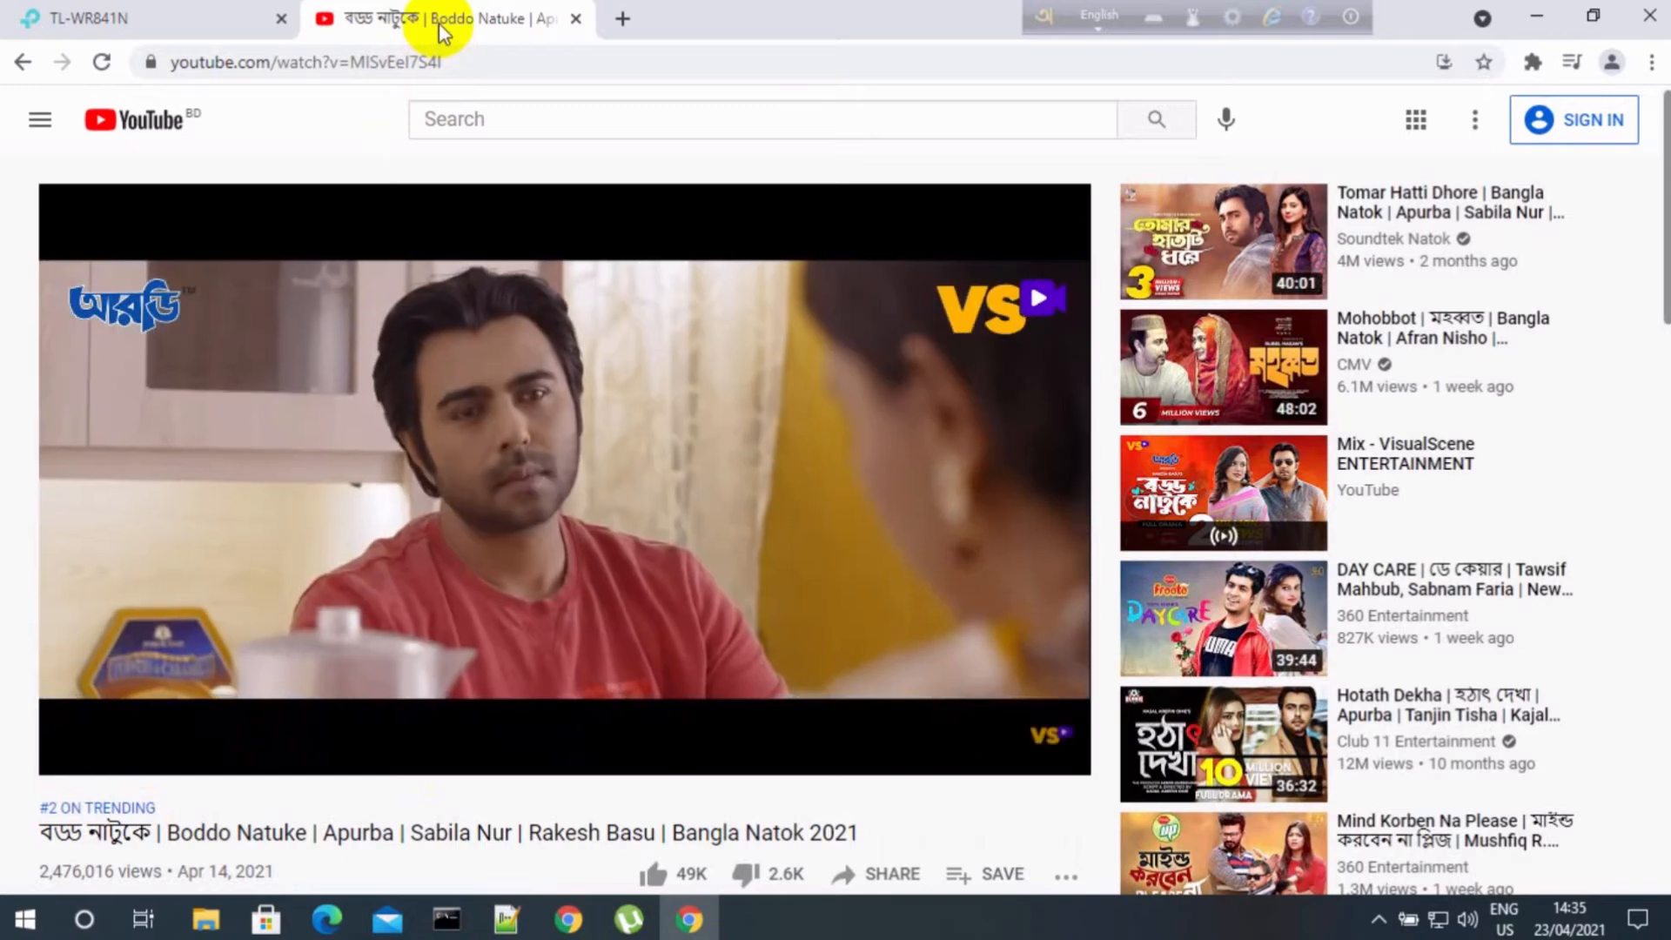
{"action": "middle_click", "coordinate": [439, 24]}
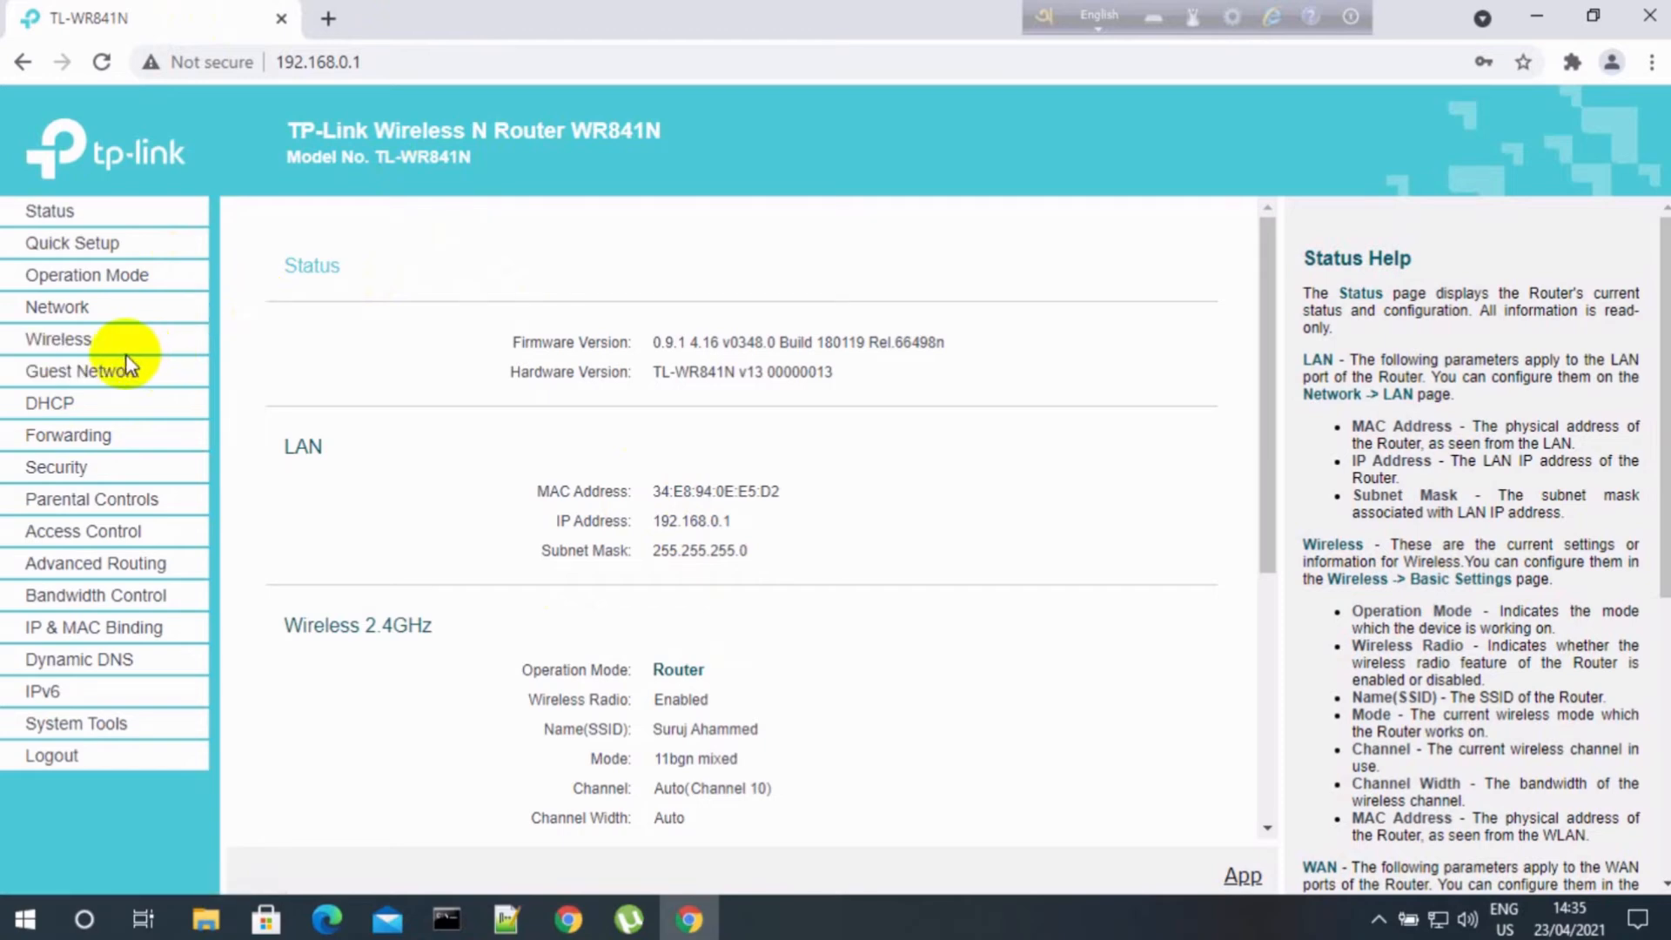
- Go through the WAN settings to the Wireless settings pages
{"action": "left_click", "coordinate": [87, 312]}
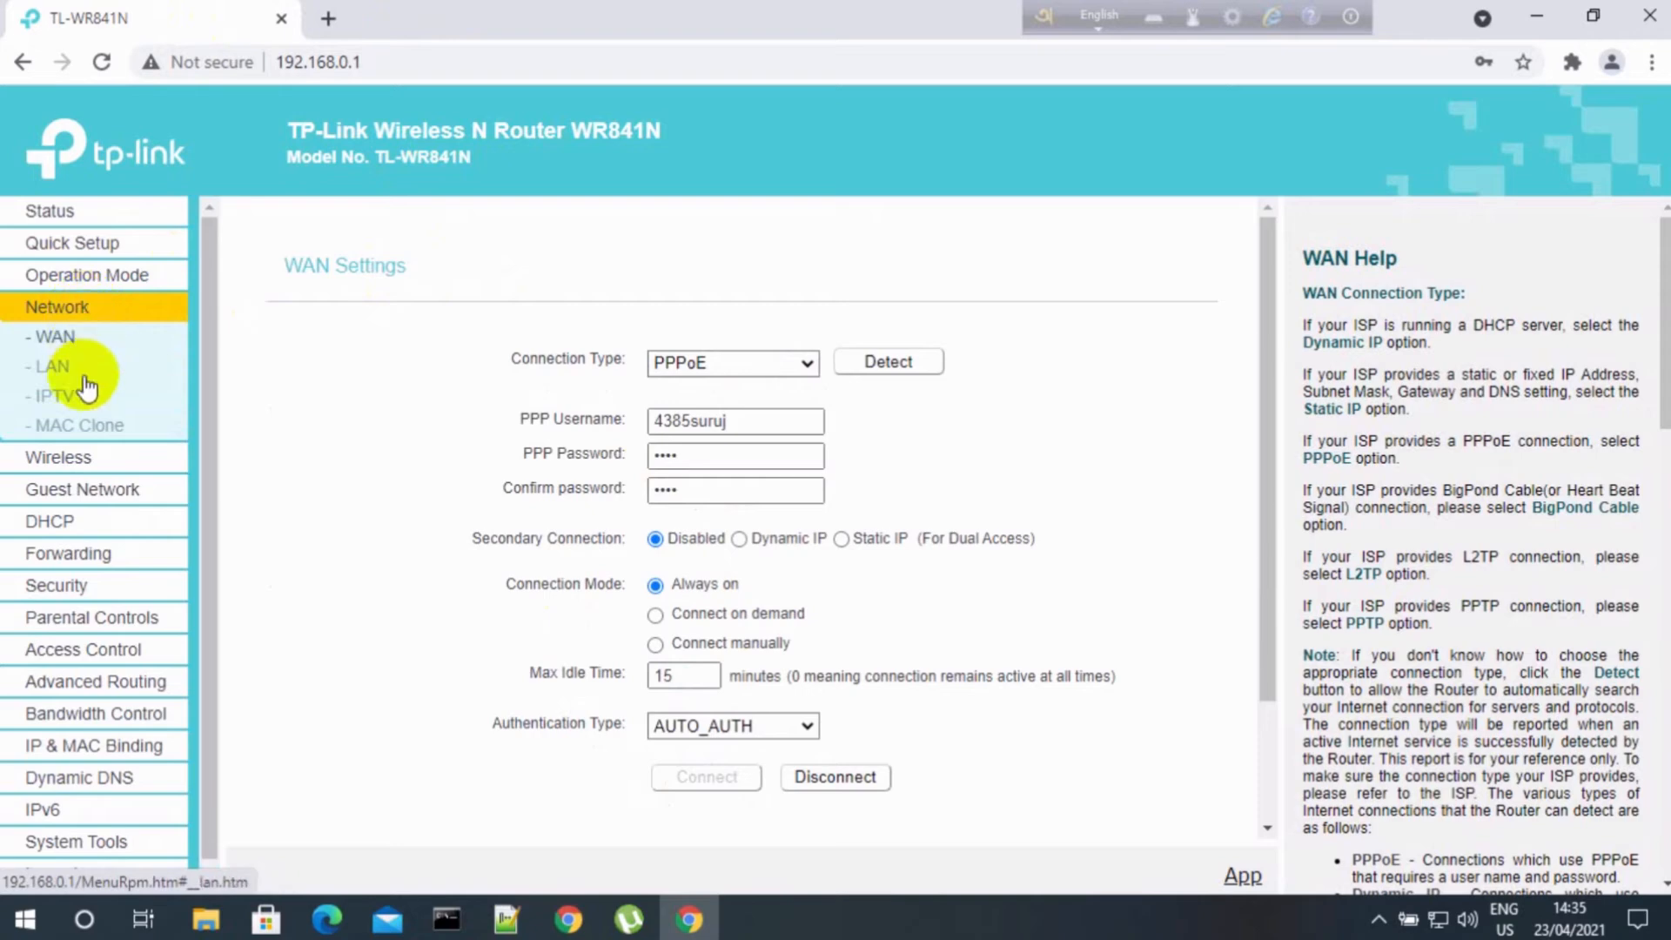
{"action": "left_click", "coordinate": [76, 451]}
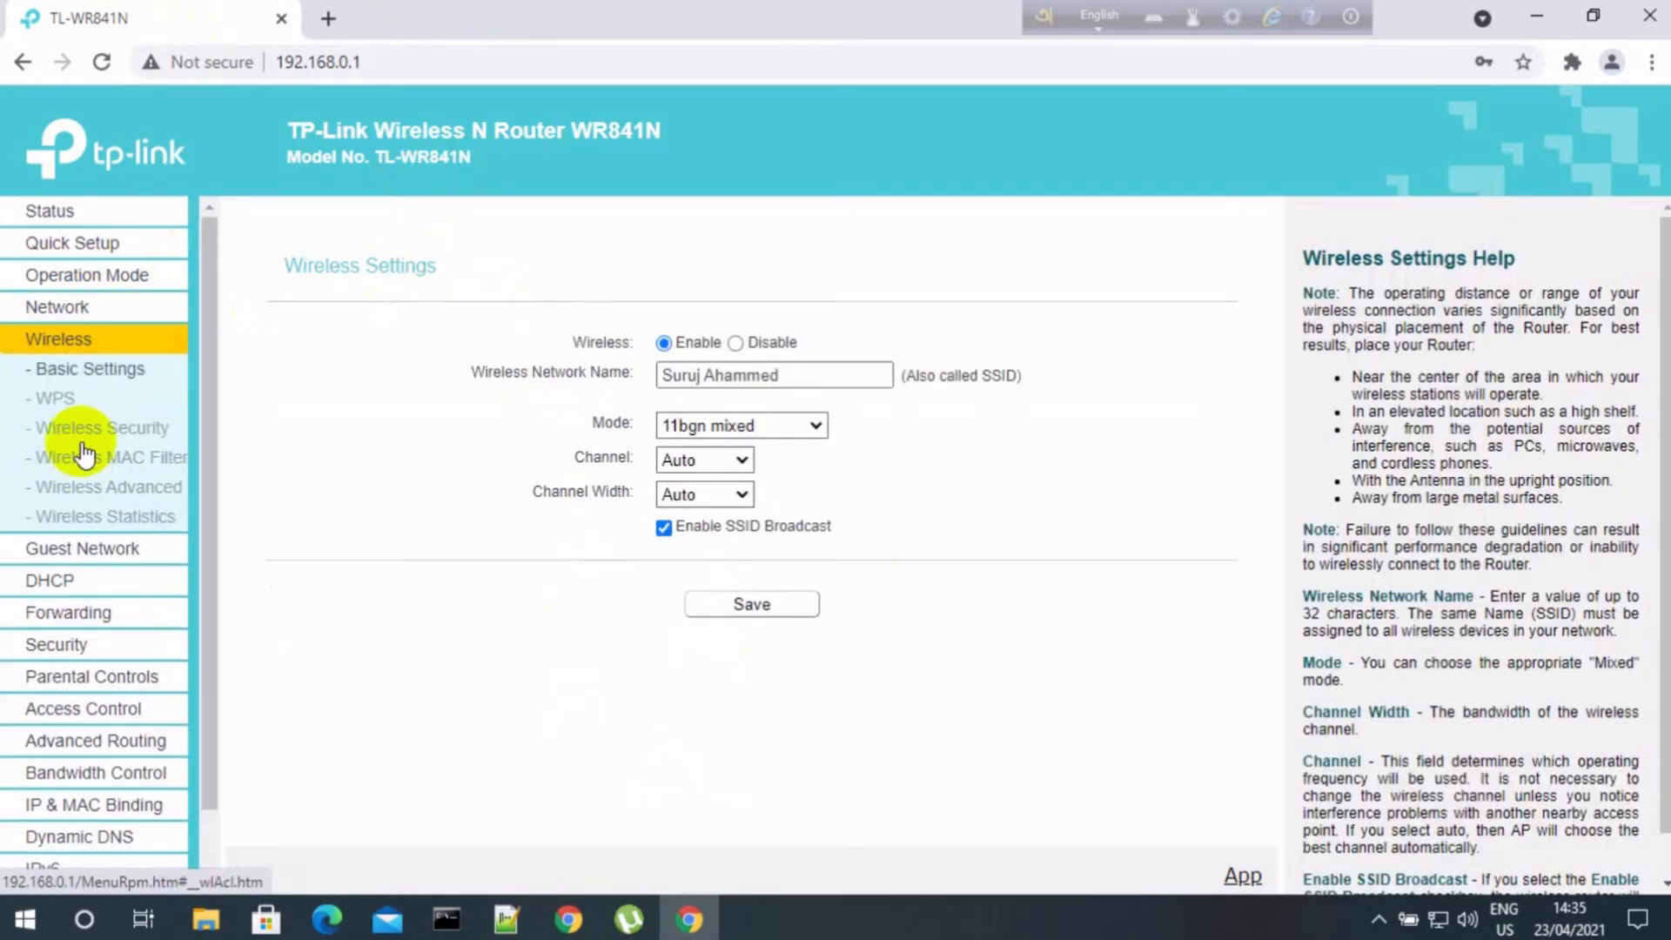
{"action": "left_click", "coordinate": [74, 402]}
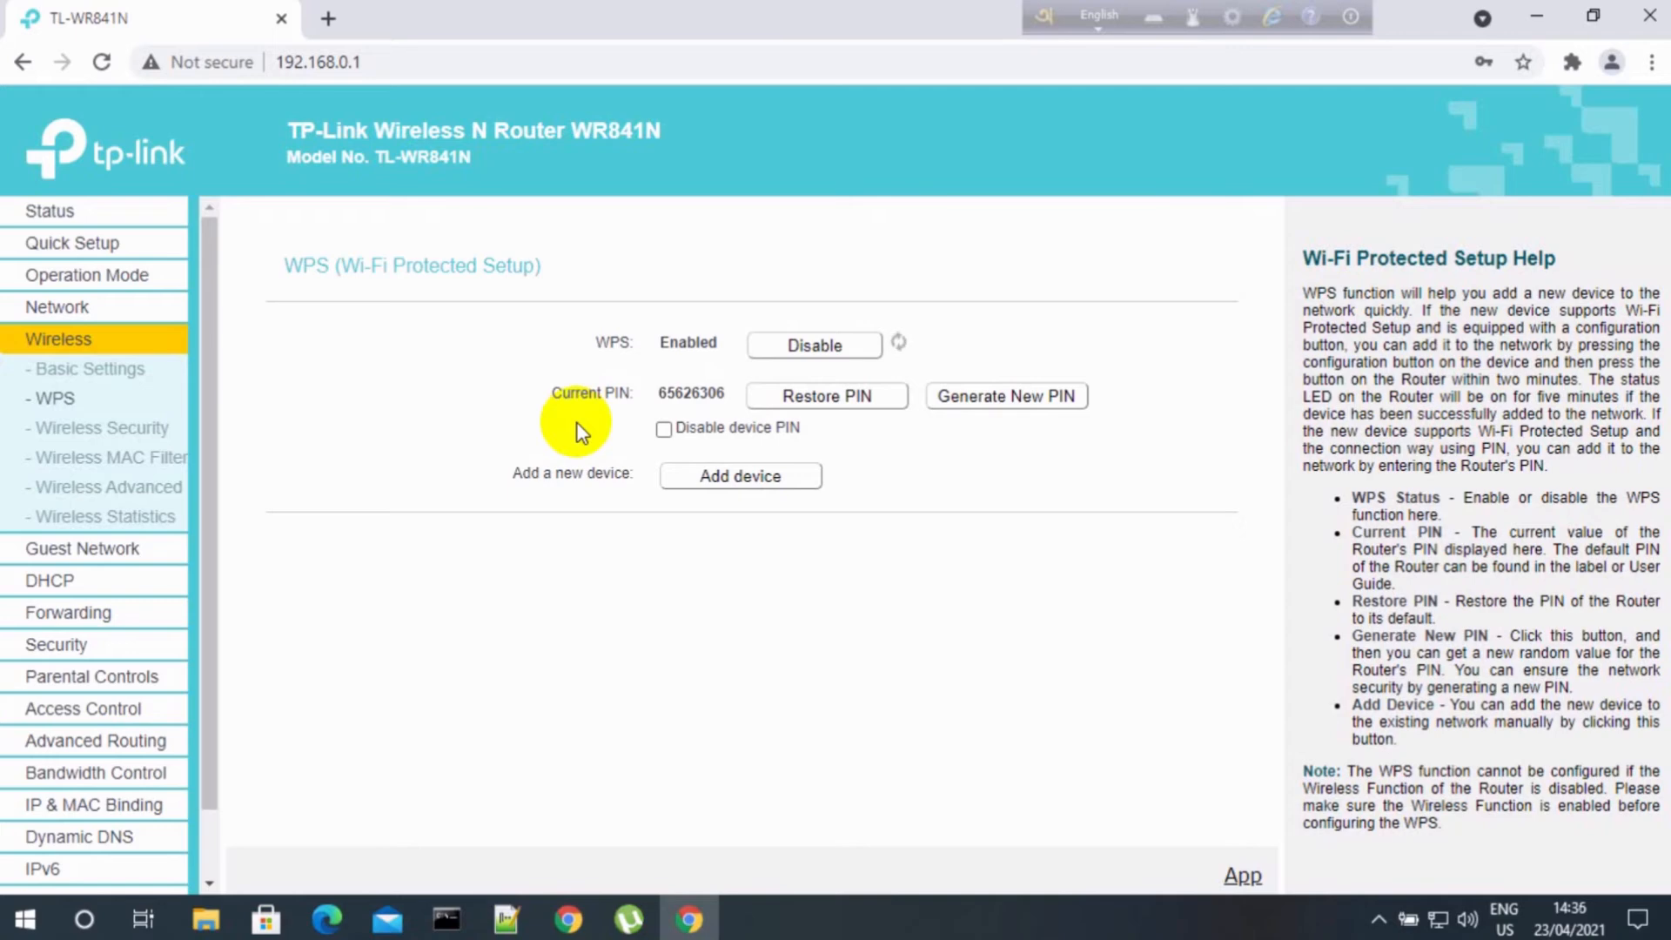
- Enable DoS protection with ICMP, UDP and TCP-SYN flood filtering, and allow WAN pings
{"action": "left_click", "coordinate": [75, 643]}
{"action": "left_click", "coordinate": [87, 533]}
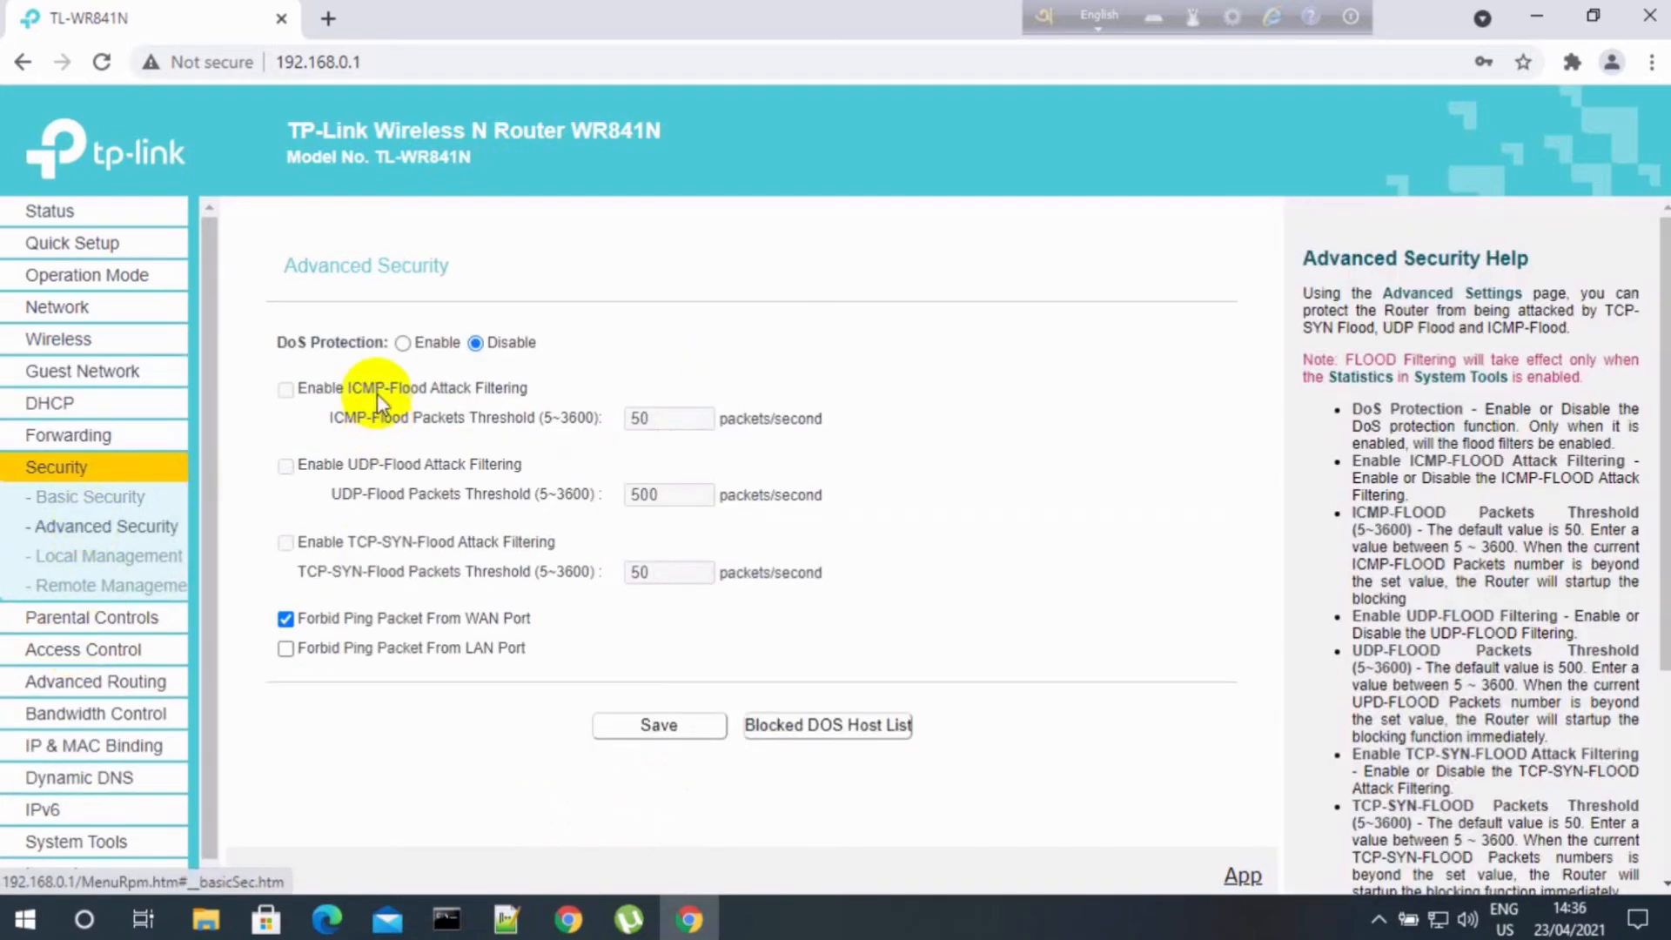
{"action": "left_click", "coordinate": [401, 344]}
{"action": "left_click", "coordinate": [285, 389]}
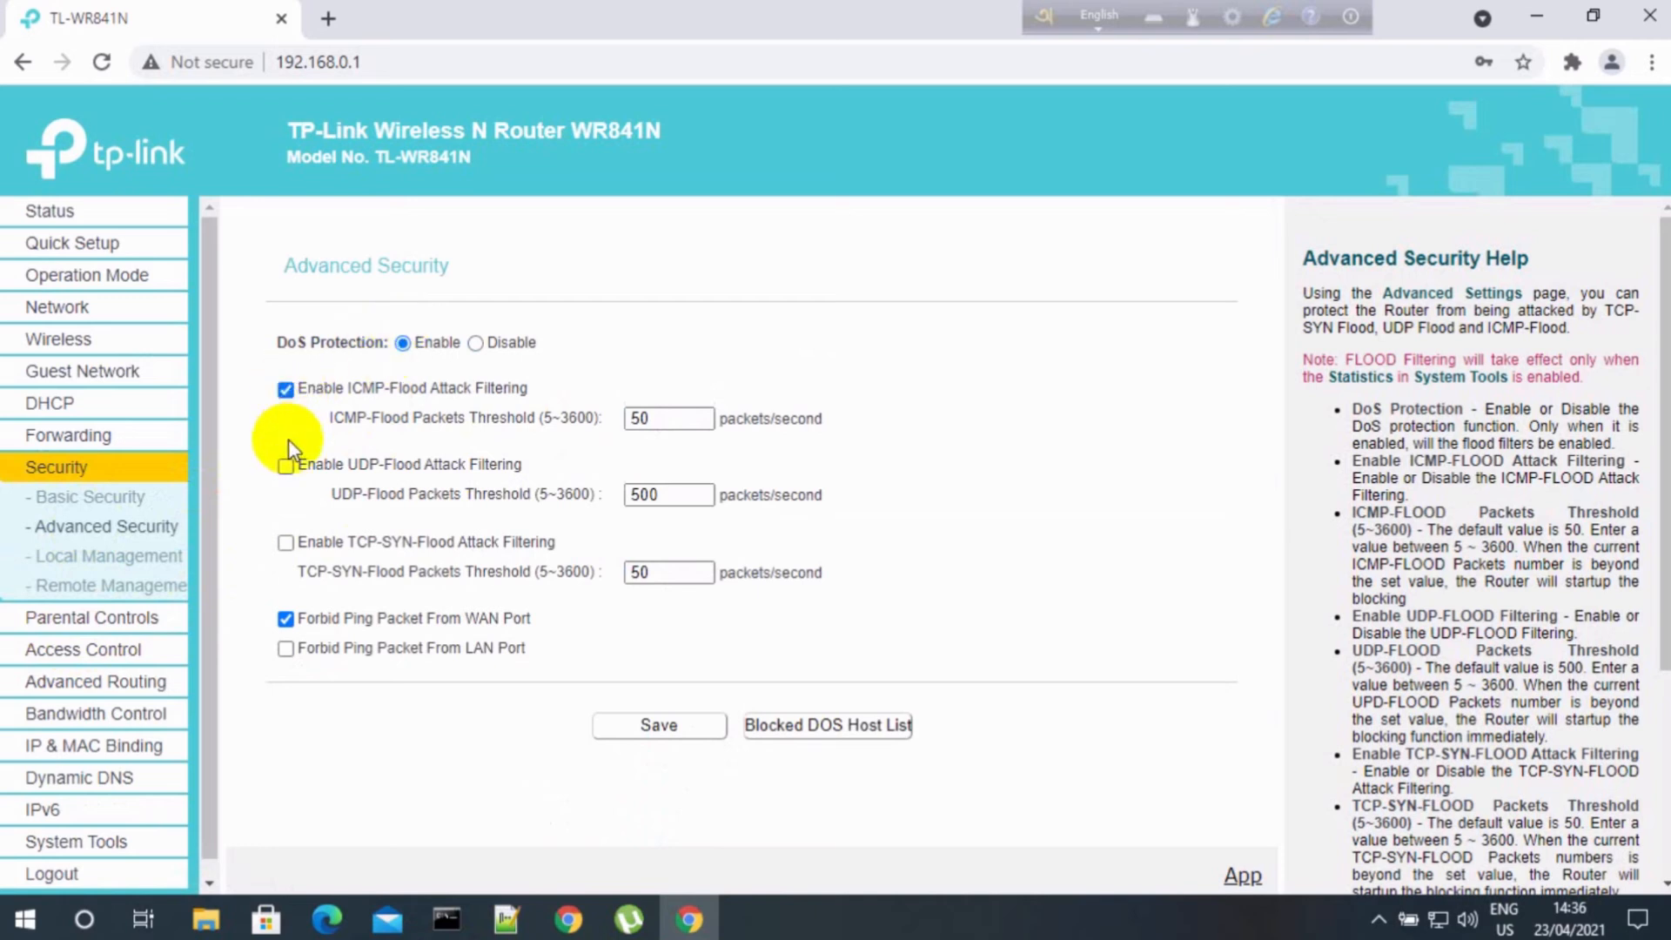
{"action": "left_click", "coordinate": [285, 466]}
{"action": "left_click", "coordinate": [285, 543]}
{"action": "left_click", "coordinate": [285, 620]}
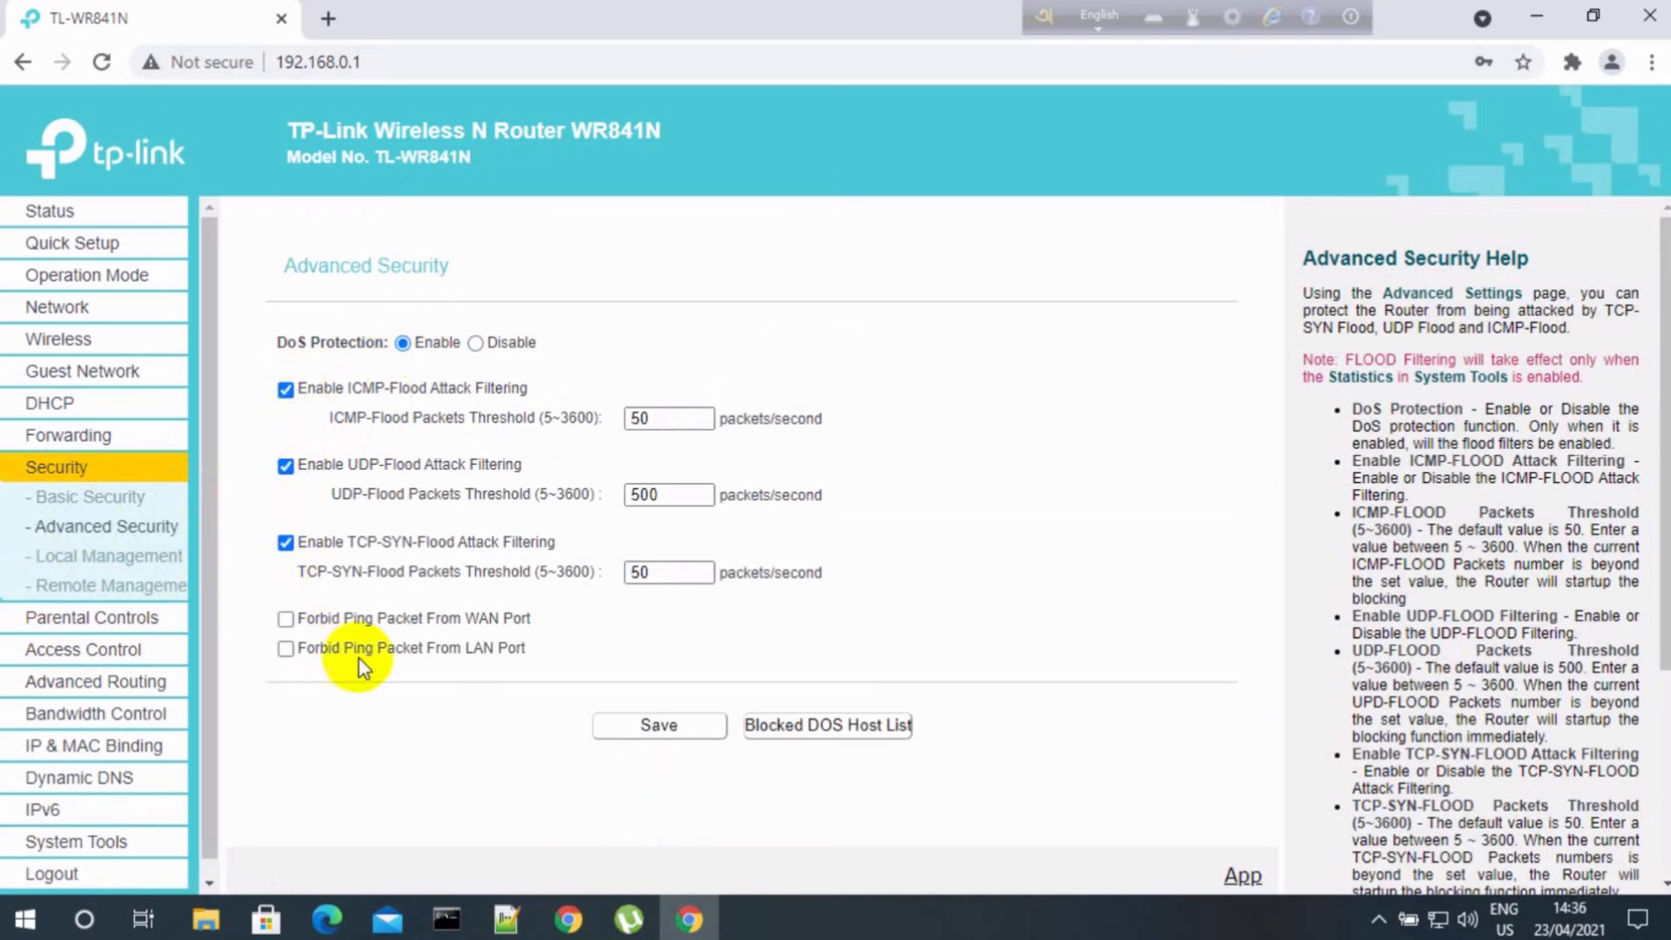
{"action": "left_click", "coordinate": [626, 732]}
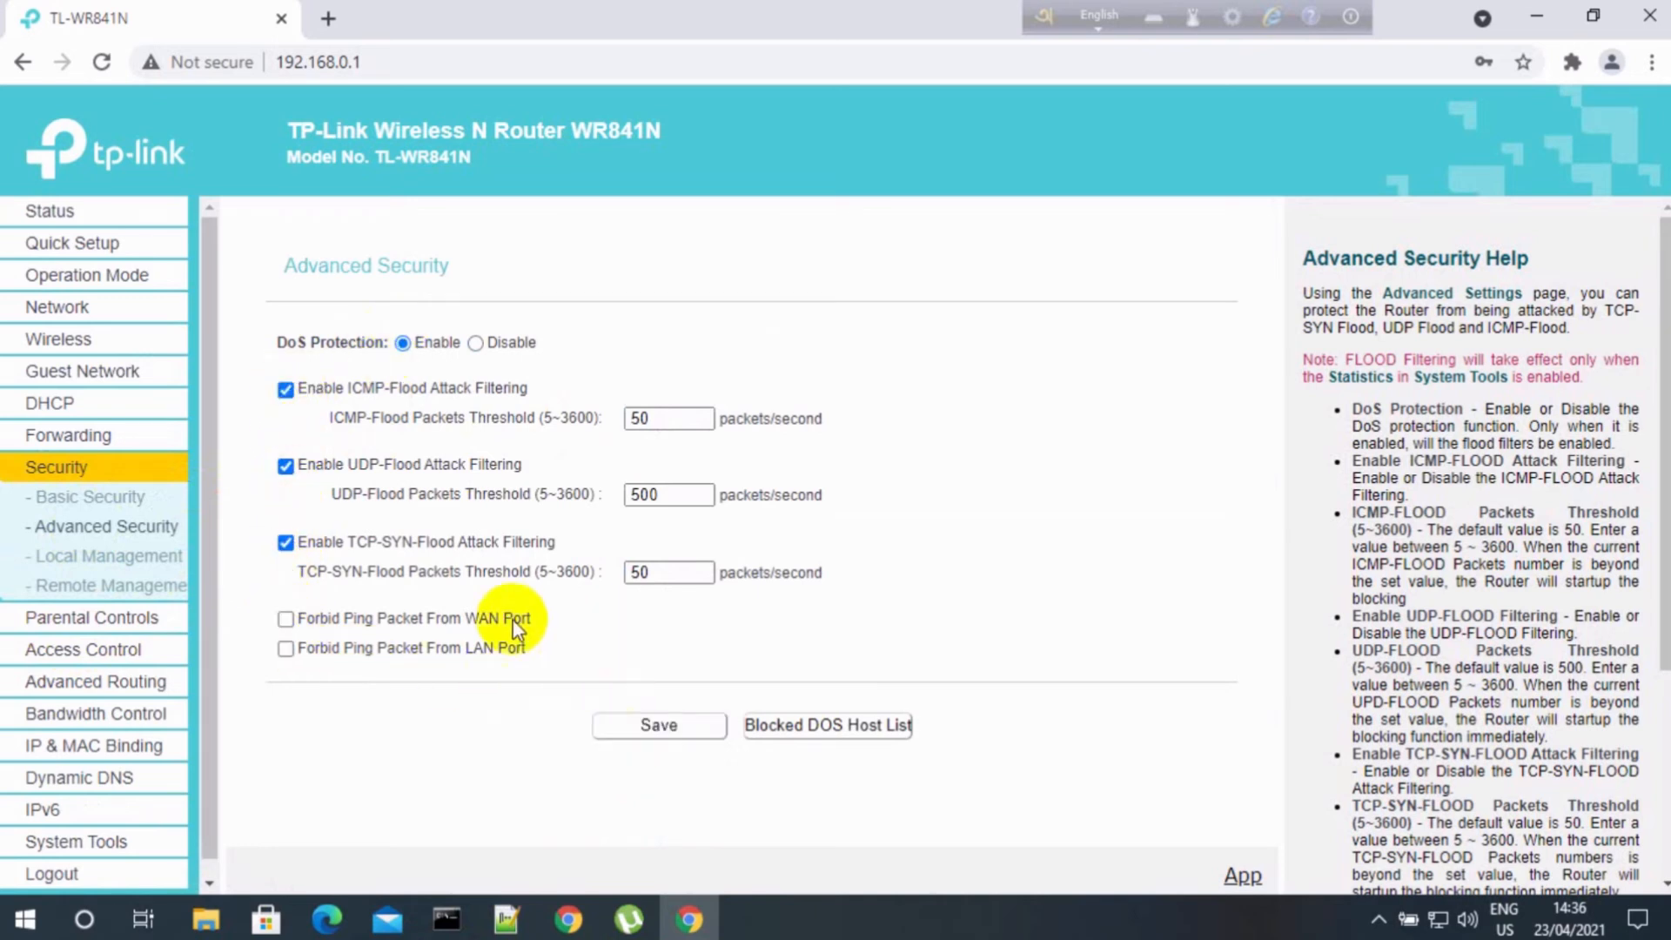
- Set the router's time zone (GMT+06:00) and time from the PC and save
{"action": "scroll", "coordinate": [123, 688], "scroll_direction": "down", "scroll_amount": 1}
{"action": "left_click", "coordinate": [103, 826]}
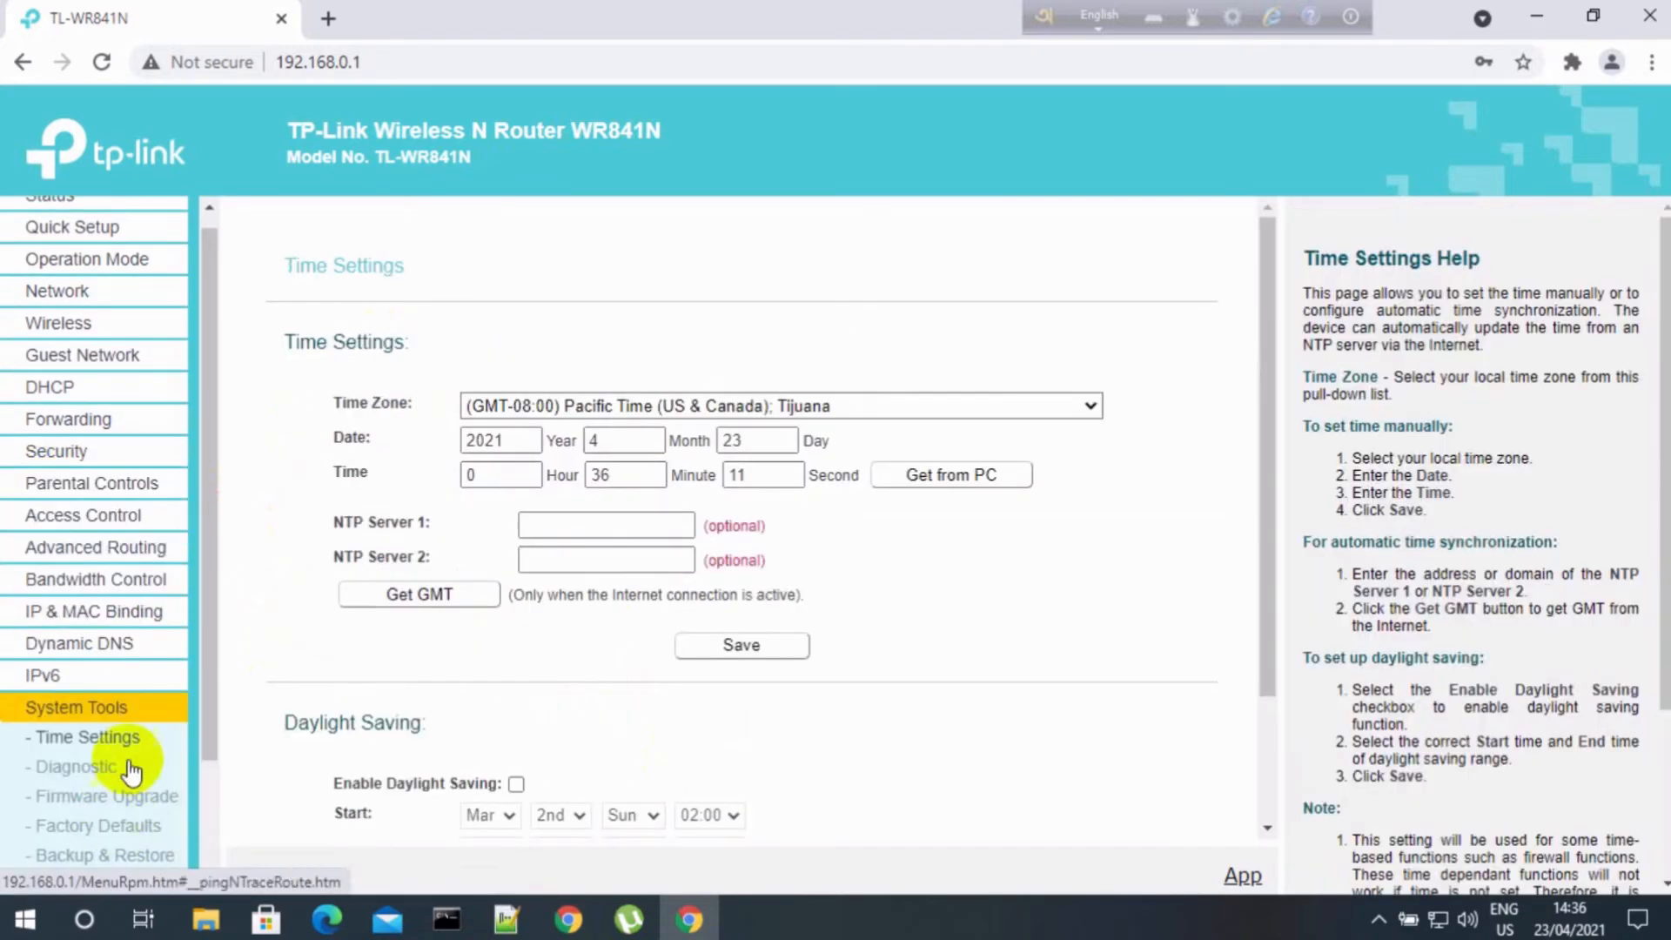
{"action": "left_click", "coordinate": [978, 478]}
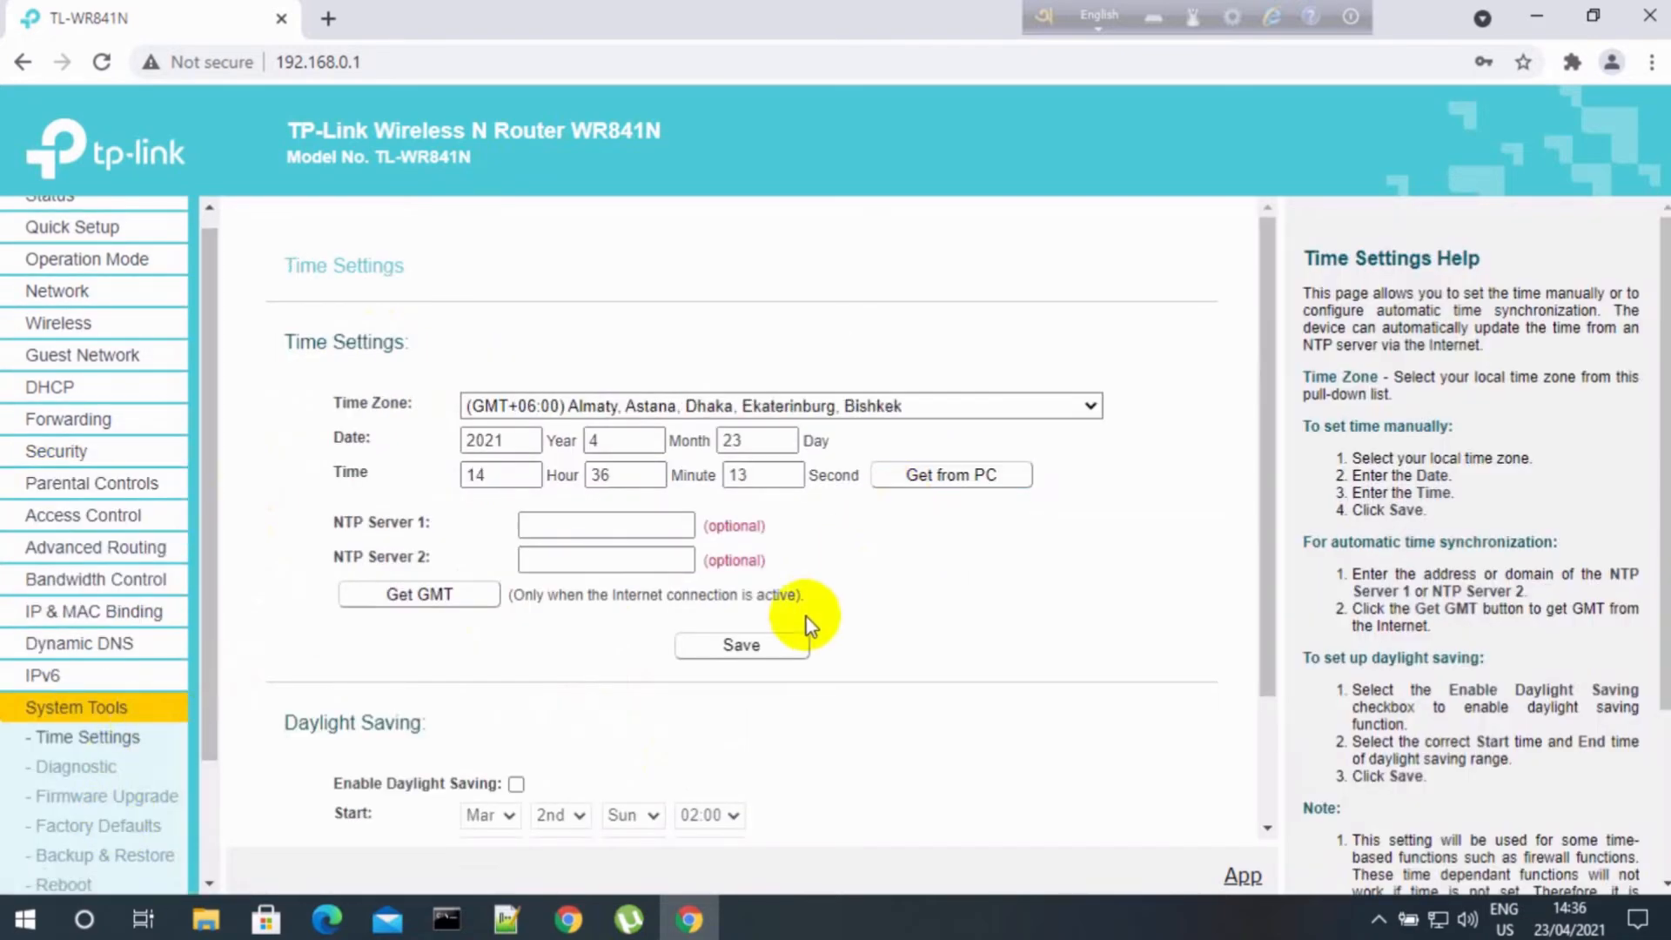
{"action": "left_click", "coordinate": [747, 649]}
{"action": "scroll", "coordinate": [87, 740], "scroll_direction": "down", "scroll_amount": 3}
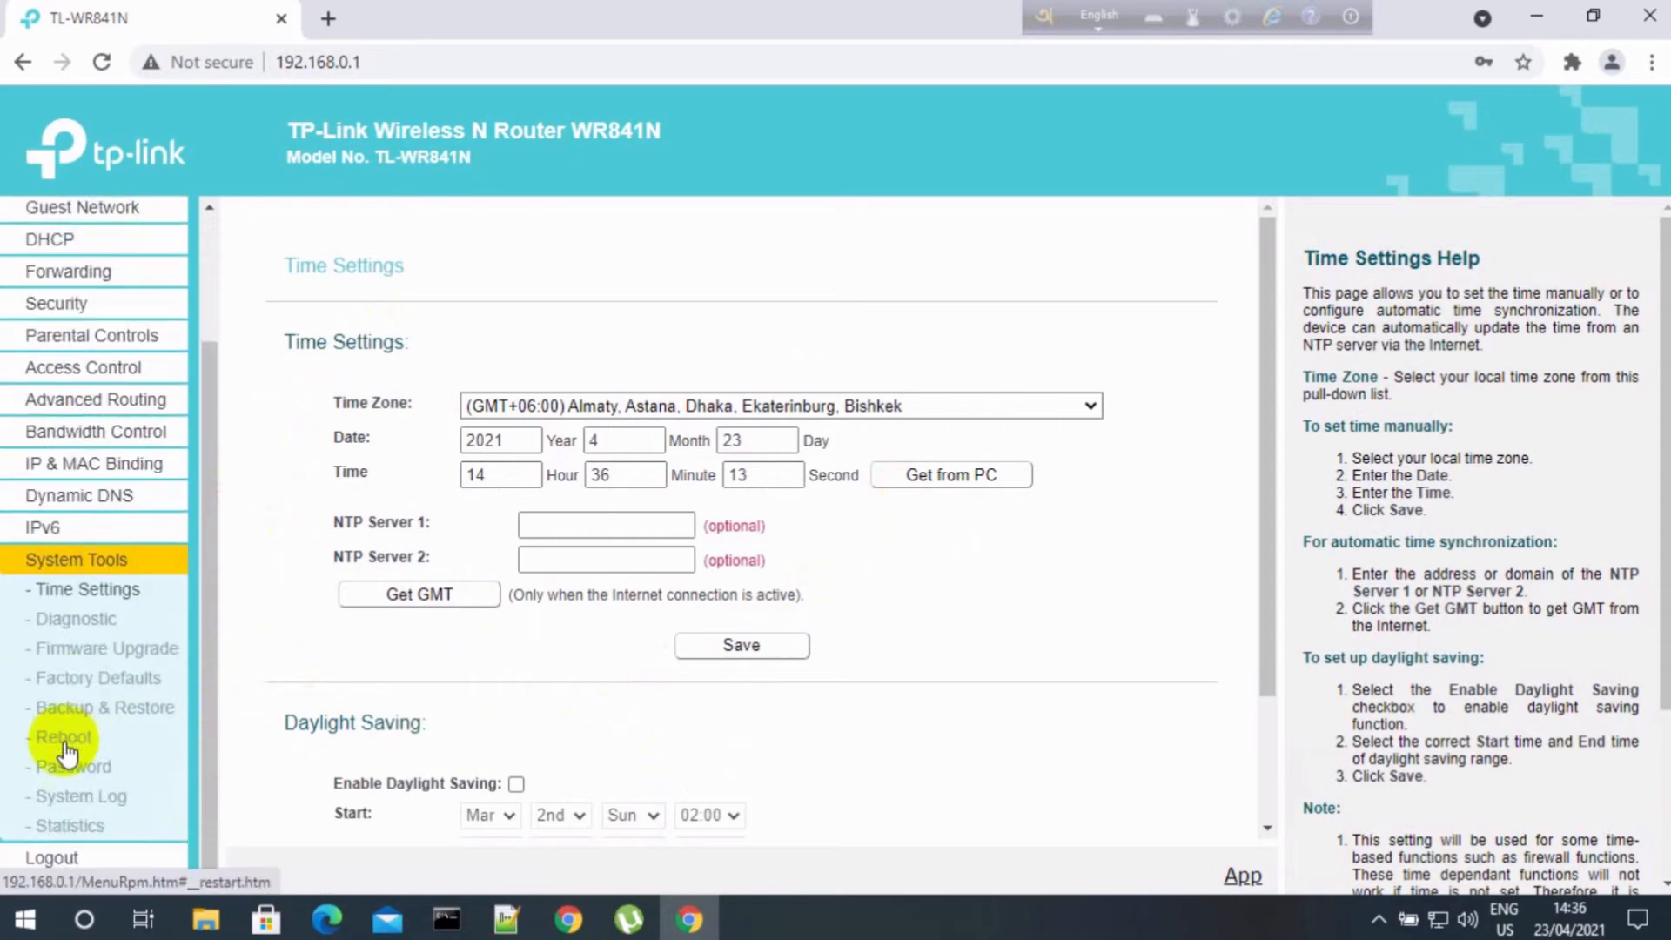
{"action": "left_click", "coordinate": [91, 794]}
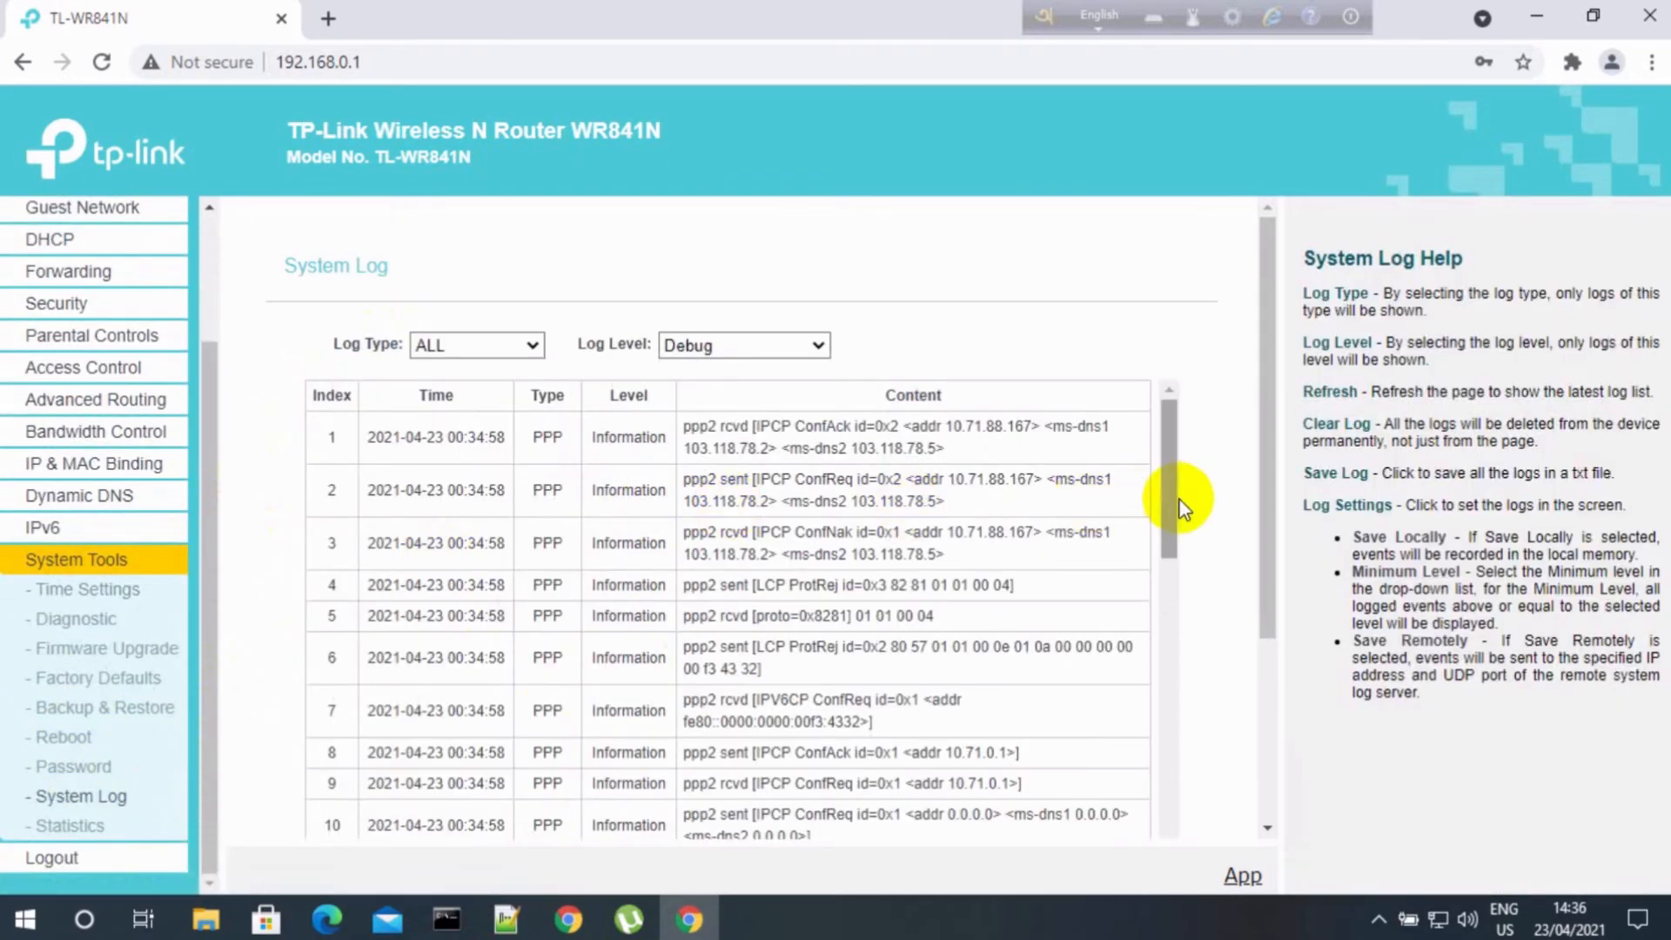
- Clear the system log, untick Save Locally in Log Settings, and clear it again
{"action": "scroll", "coordinate": [1176, 504], "scroll_direction": "down", "scroll_amount": 5}
{"action": "left_click", "coordinate": [665, 783]}
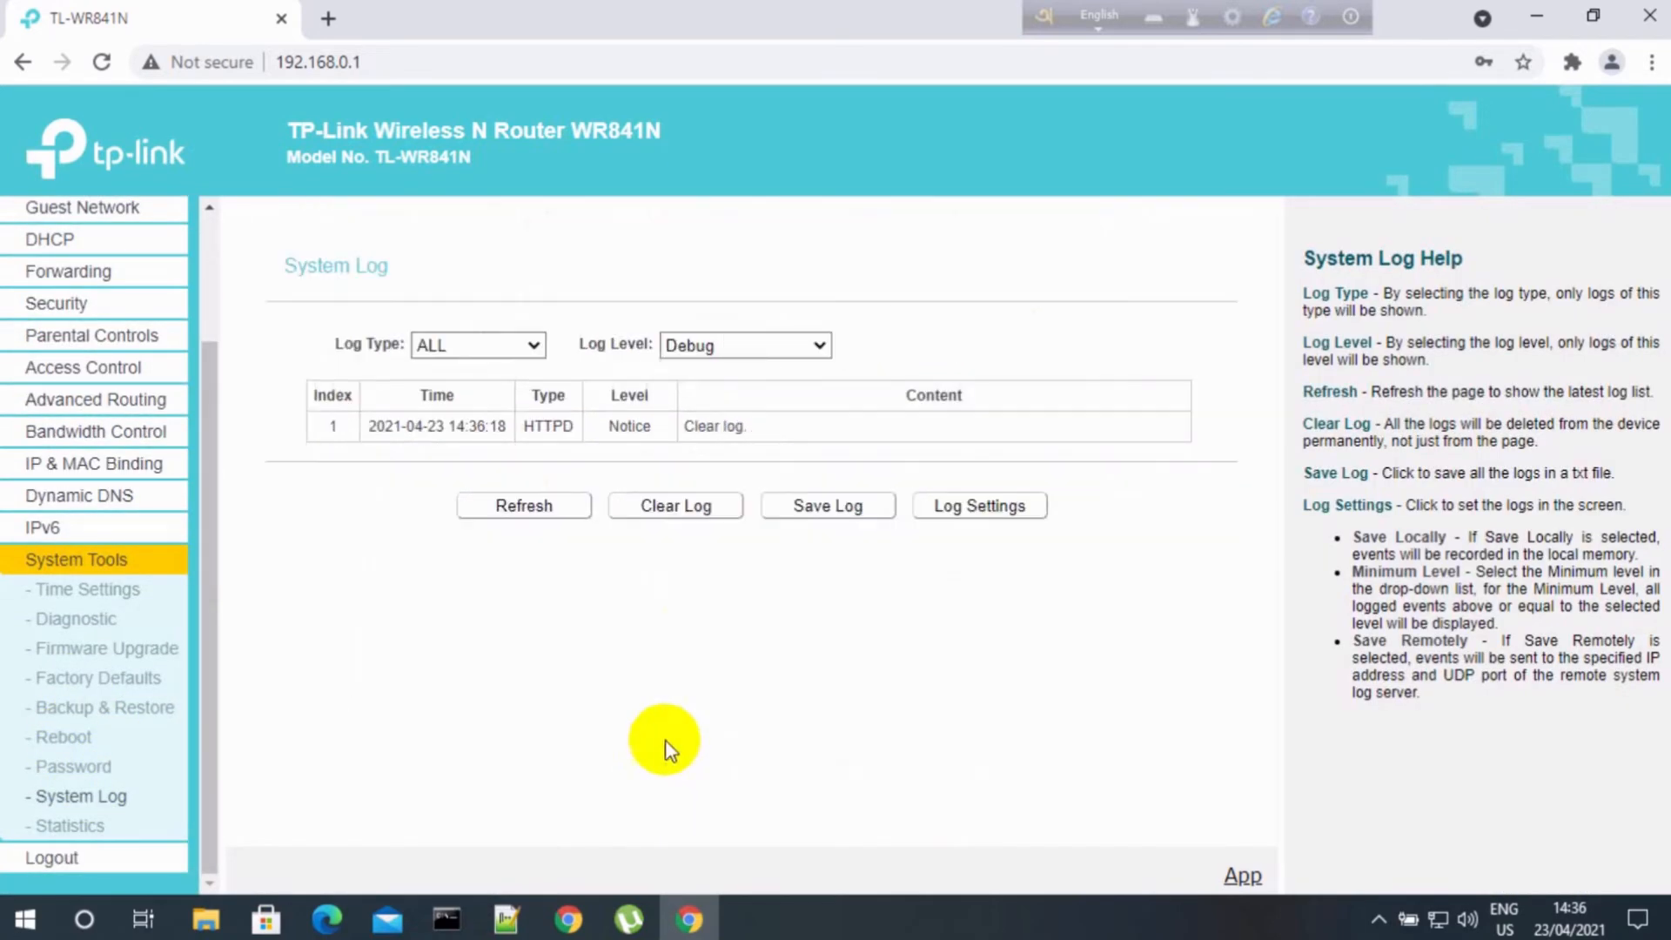
{"action": "left_click", "coordinate": [991, 513]}
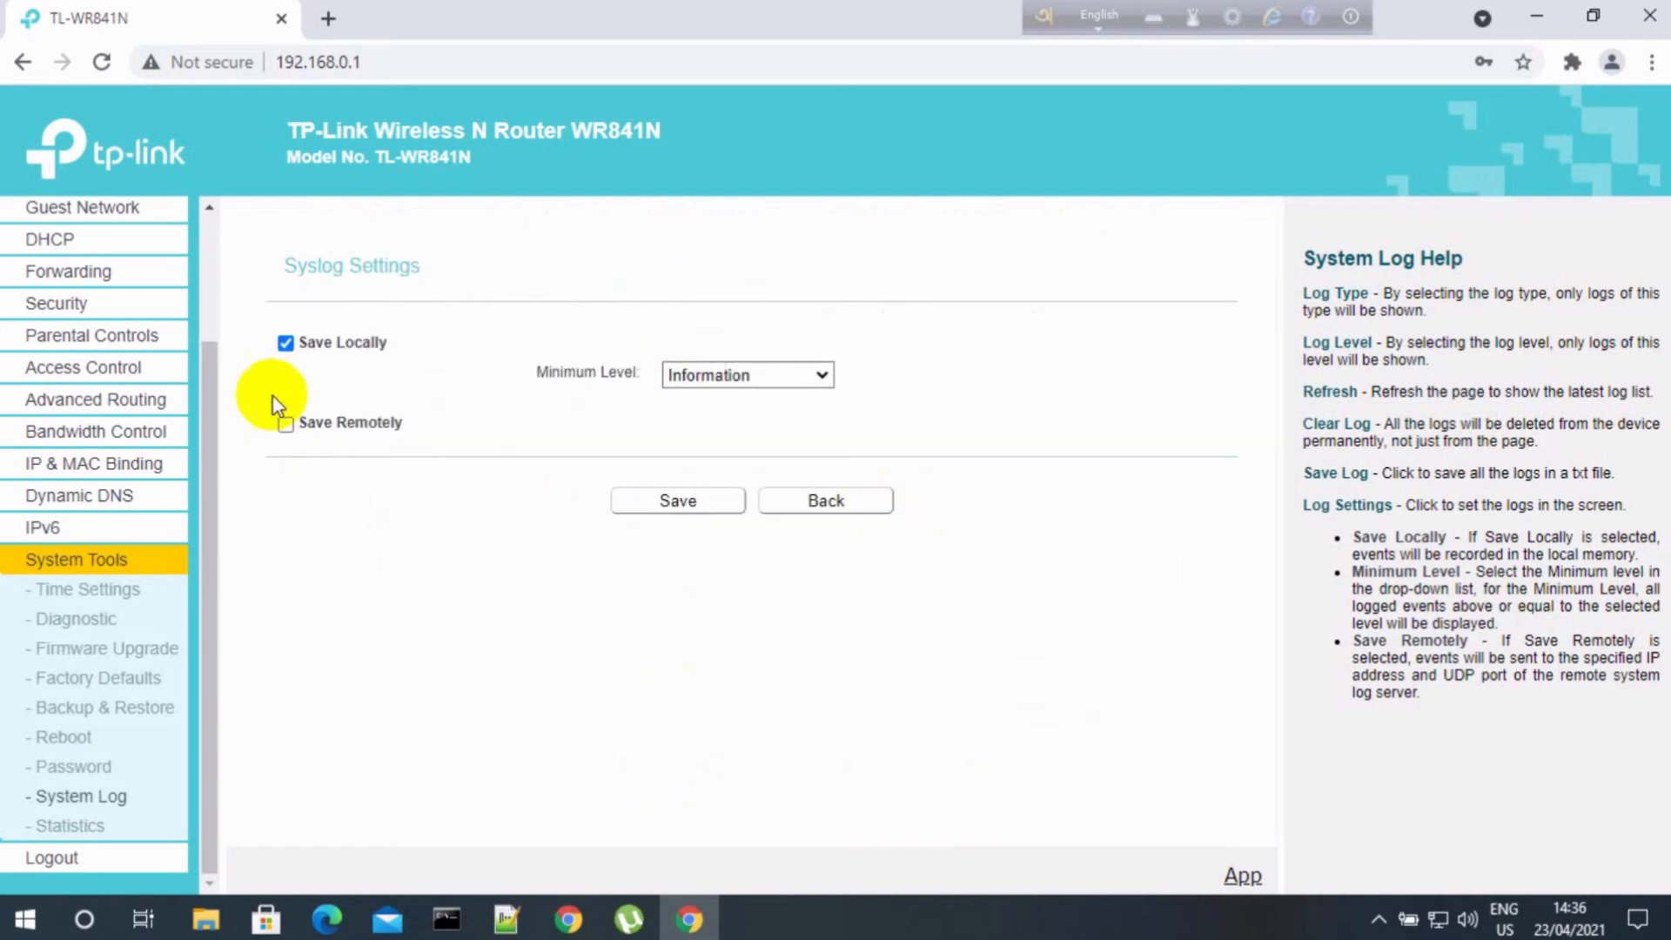
{"action": "left_click", "coordinate": [287, 343]}
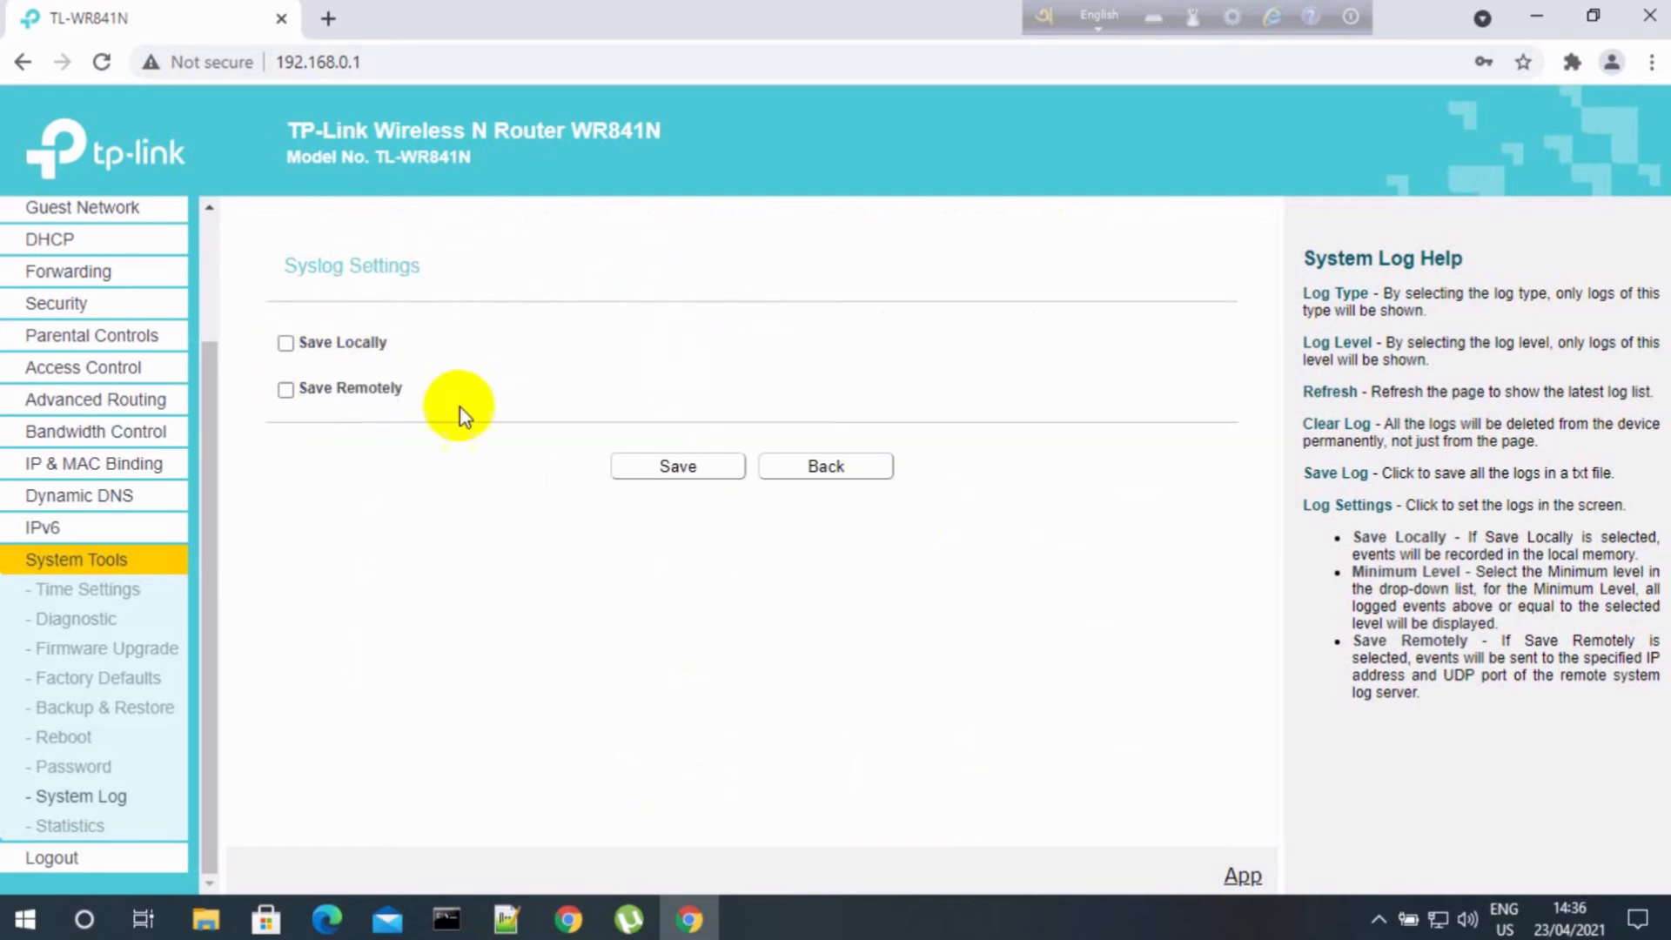
{"action": "left_click", "coordinate": [713, 482]}
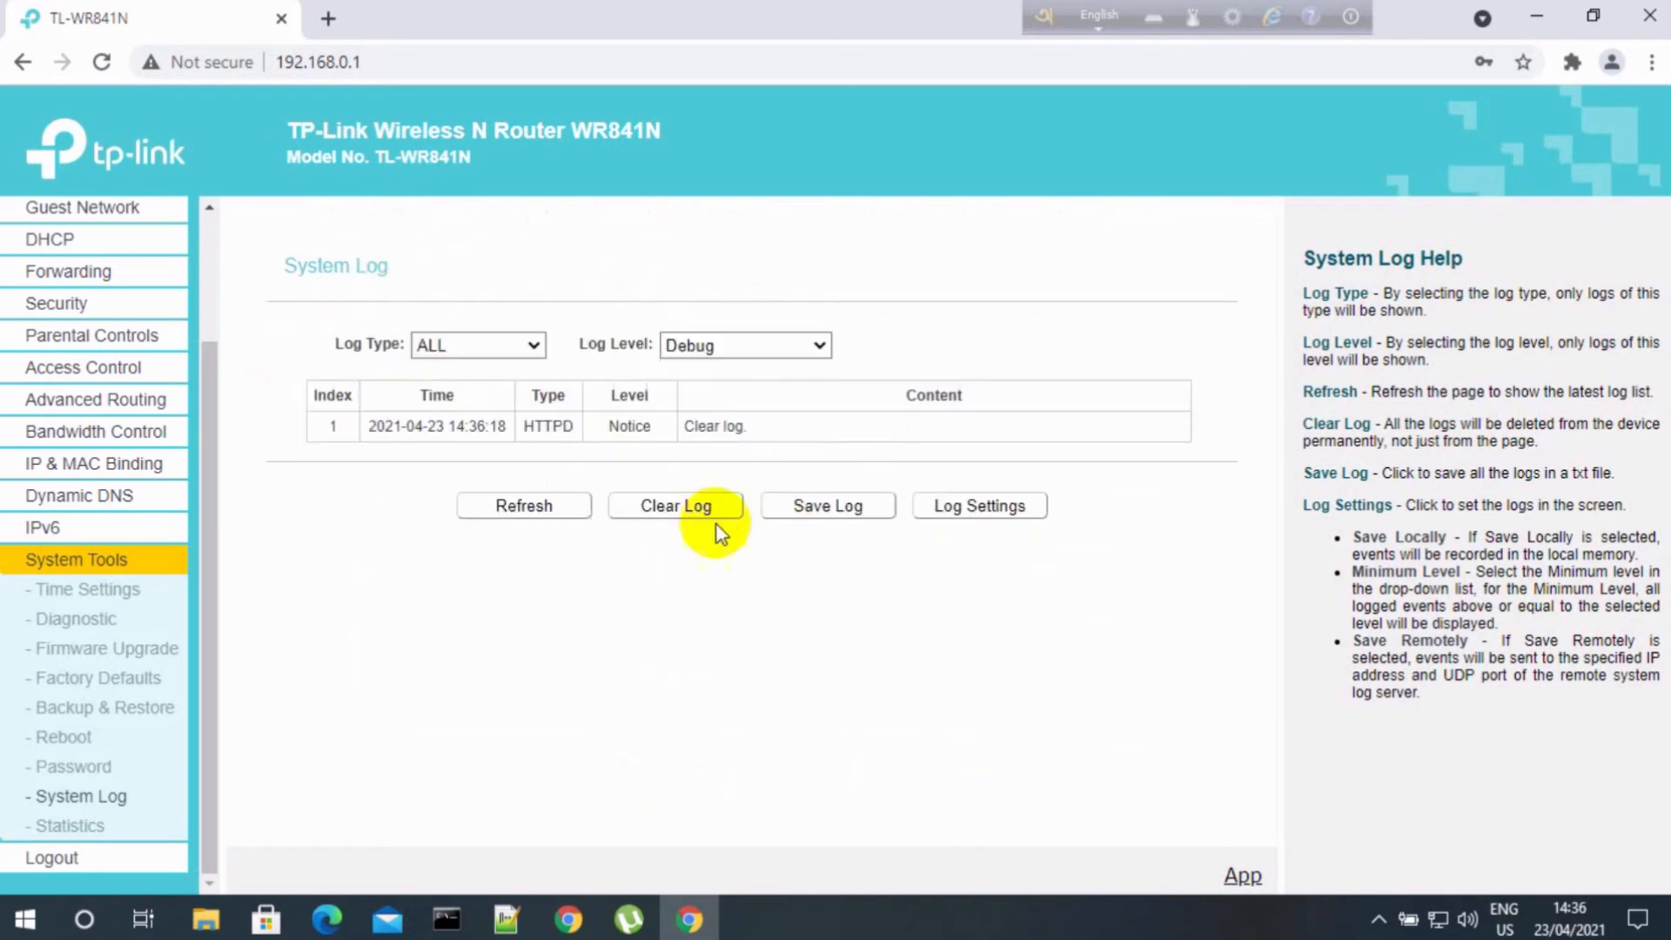
{"action": "left_click", "coordinate": [666, 509]}
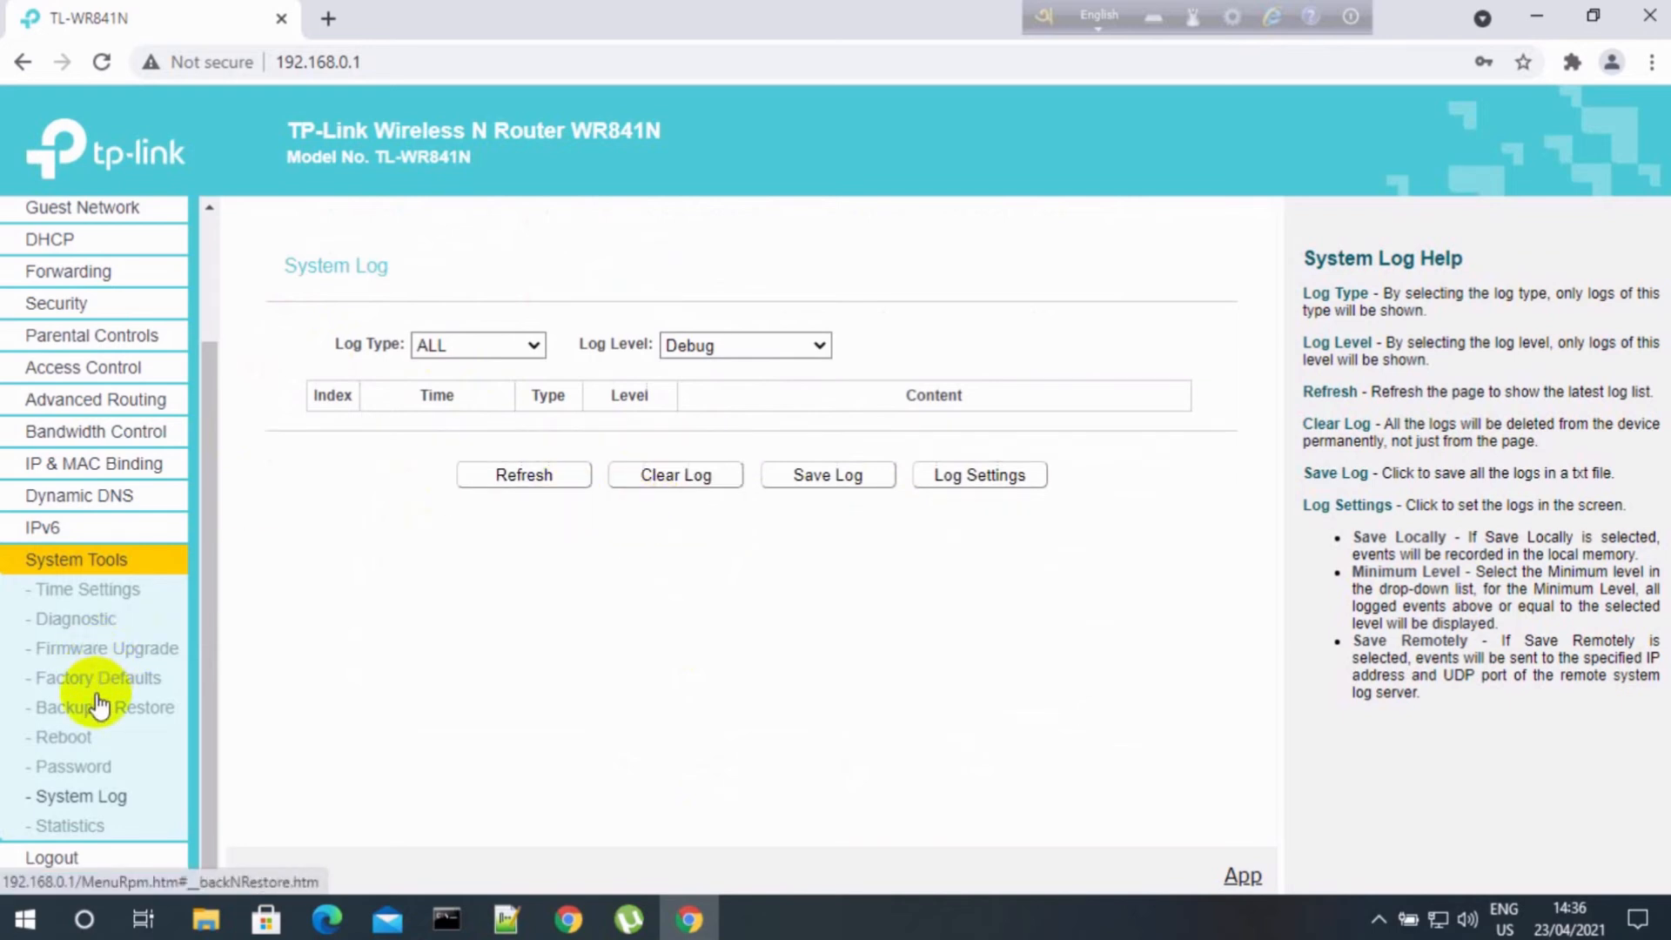
{"action": "scroll", "coordinate": [87, 726], "scroll_direction": "up", "scroll_amount": 2}
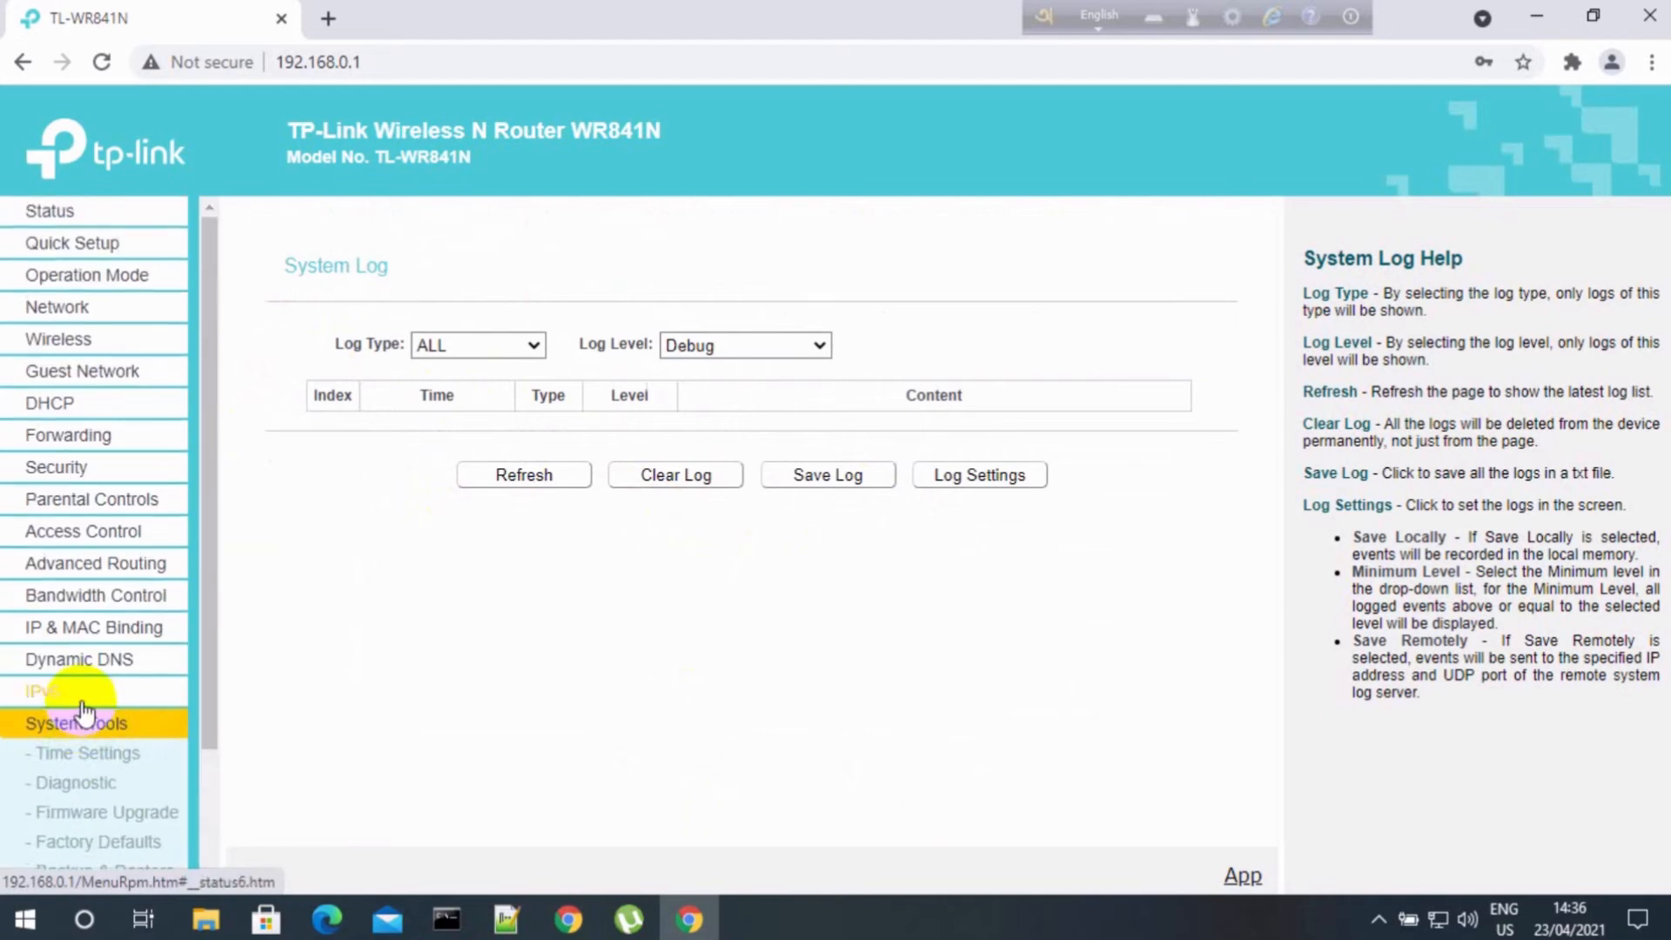
{"action": "scroll", "coordinate": [87, 712], "scroll_direction": "down", "scroll_amount": 2}
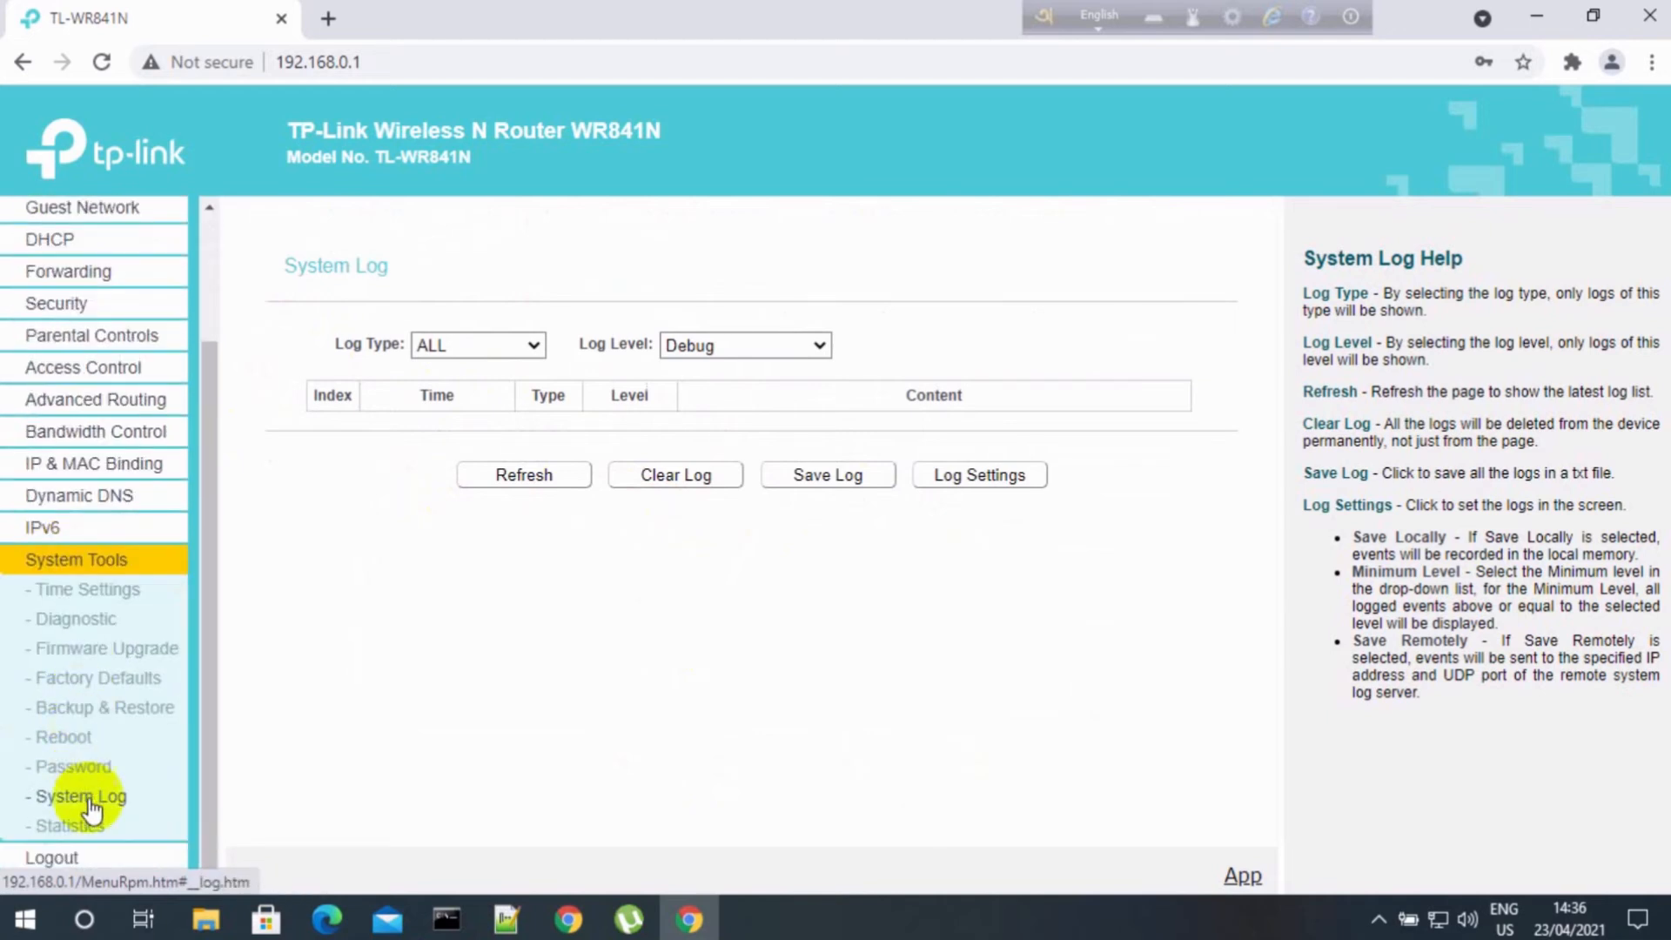
- Set Auto Reboot to Schedule, Everyday at 05:31, and save it
{"action": "left_click", "coordinate": [87, 738]}
{"action": "left_click", "coordinate": [694, 475]}
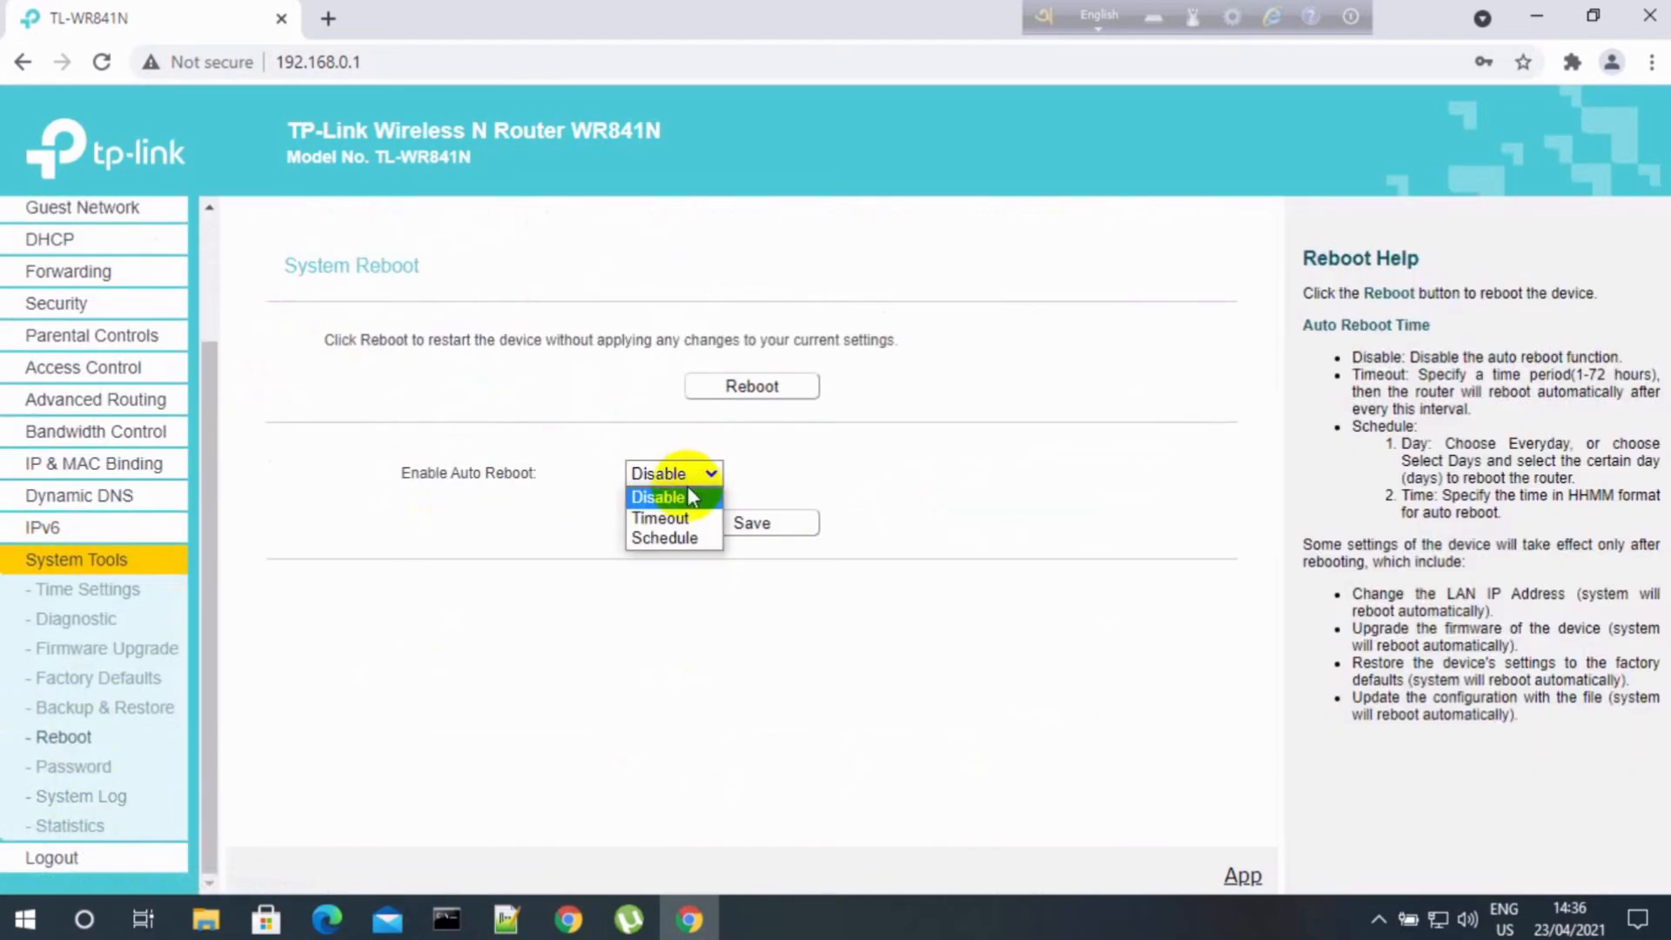
{"action": "left_click", "coordinate": [673, 536]}
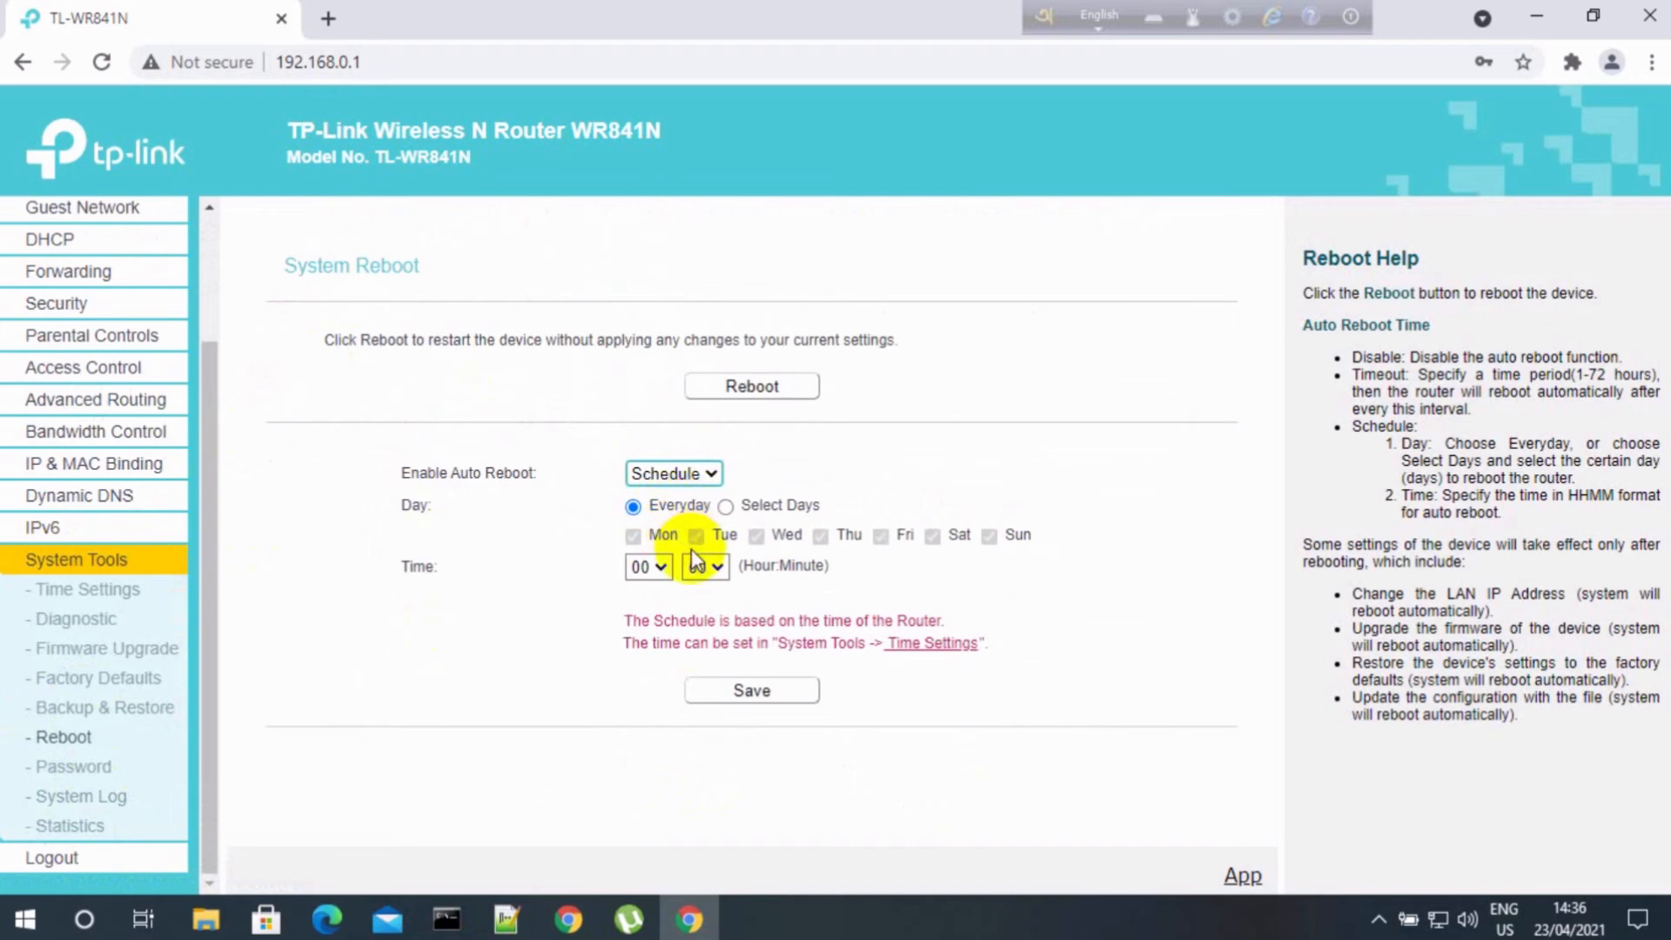
{"action": "left_click", "coordinate": [660, 570]}
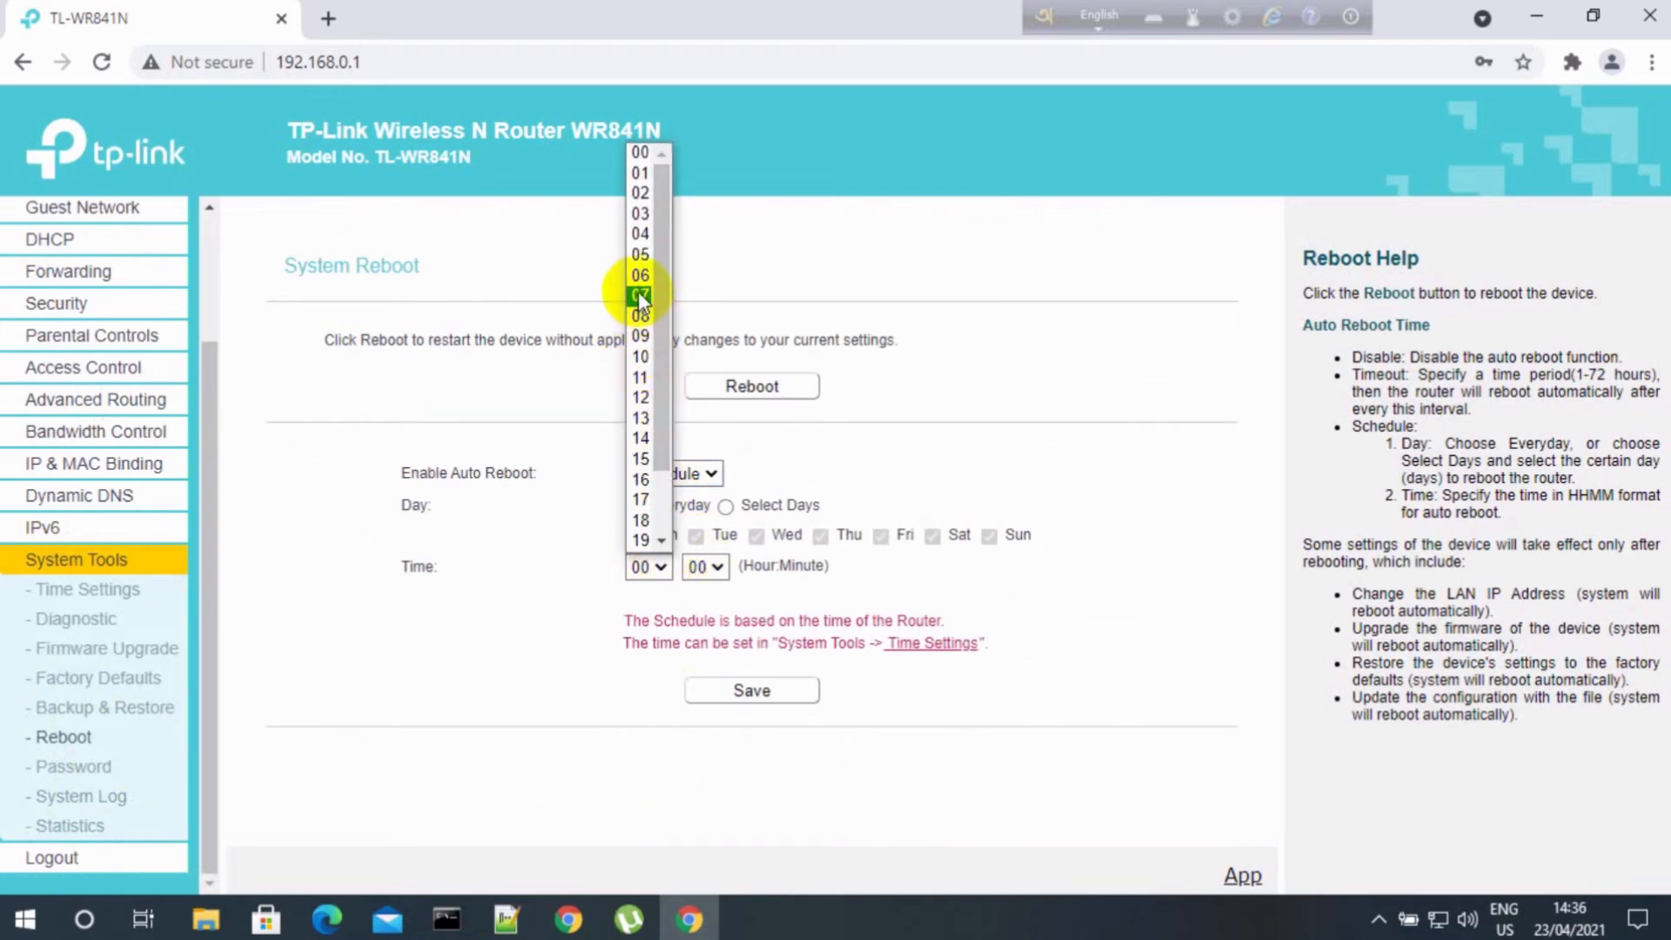
{"action": "left_click", "coordinate": [640, 254]}
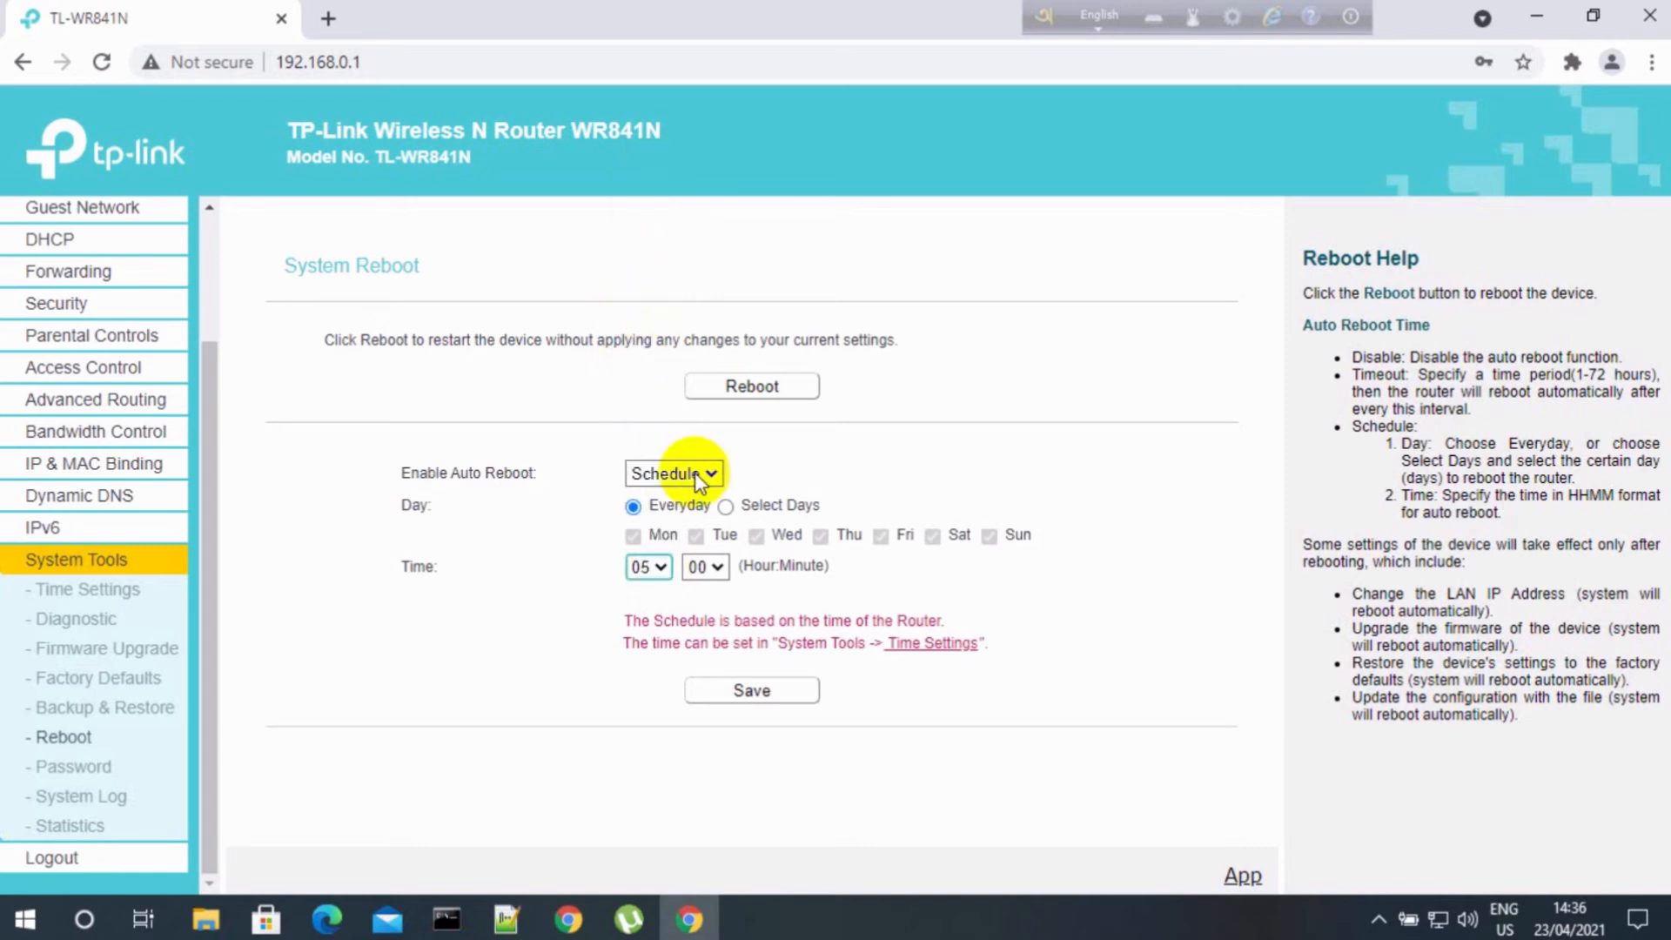
{"action": "left_click", "coordinate": [716, 569]}
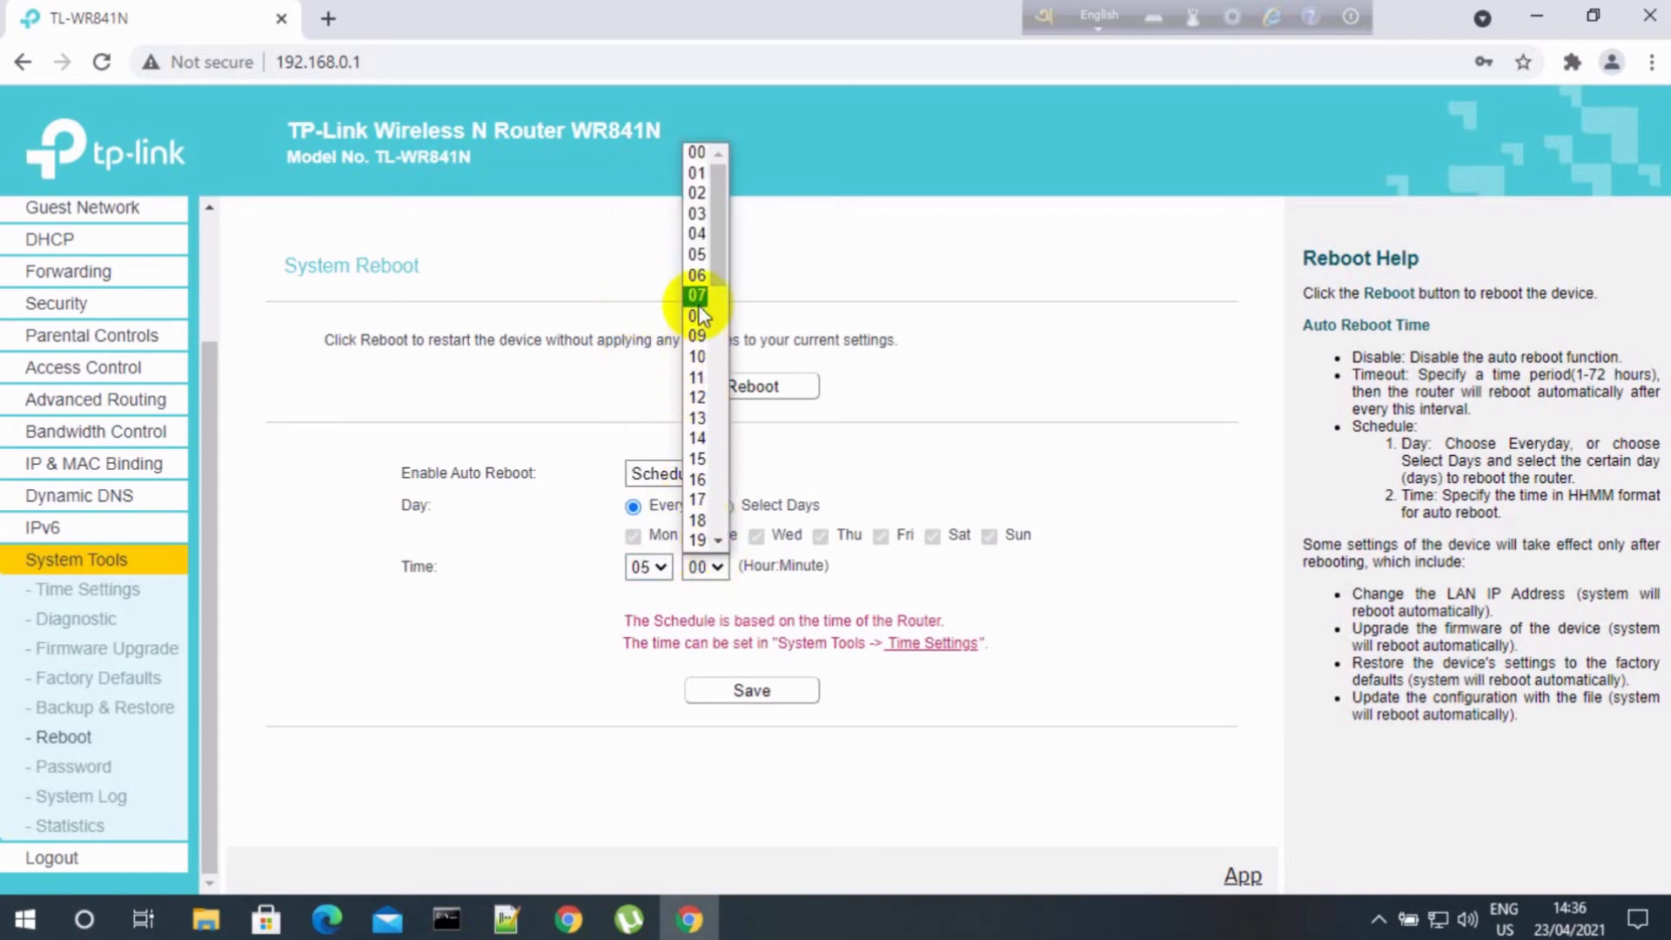
{"action": "scroll", "coordinate": [710, 492], "scroll_direction": "down", "scroll_amount": 10}
{"action": "scroll", "coordinate": [698, 392], "scroll_direction": "up", "scroll_amount": 6}
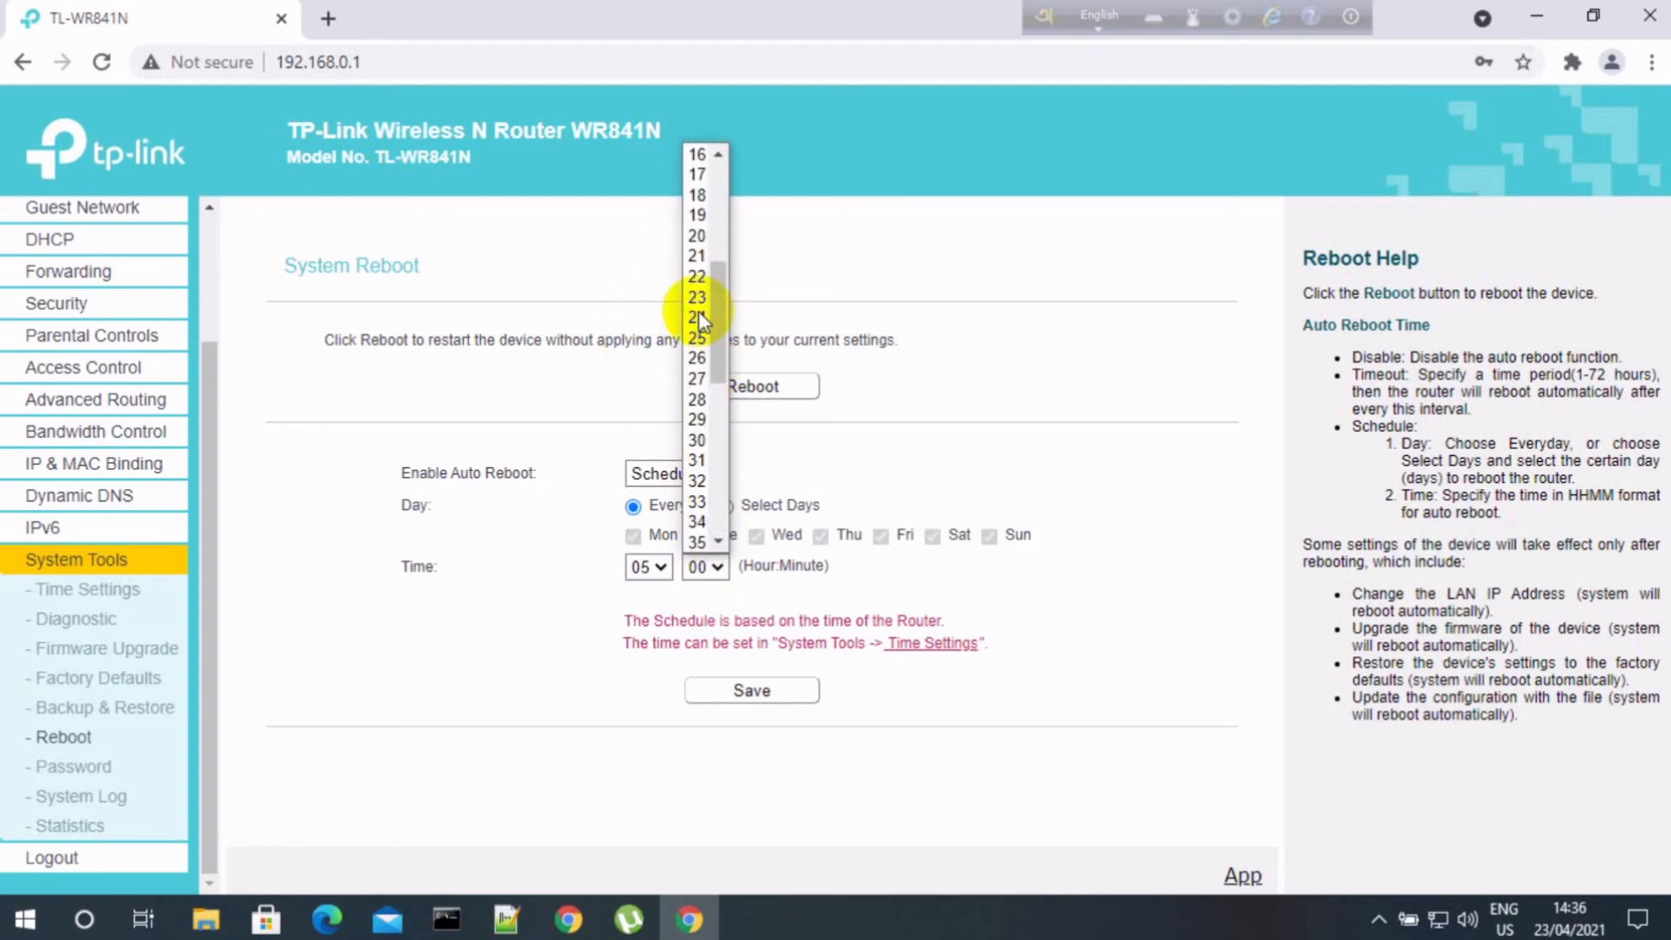
{"action": "left_click", "coordinate": [697, 460]}
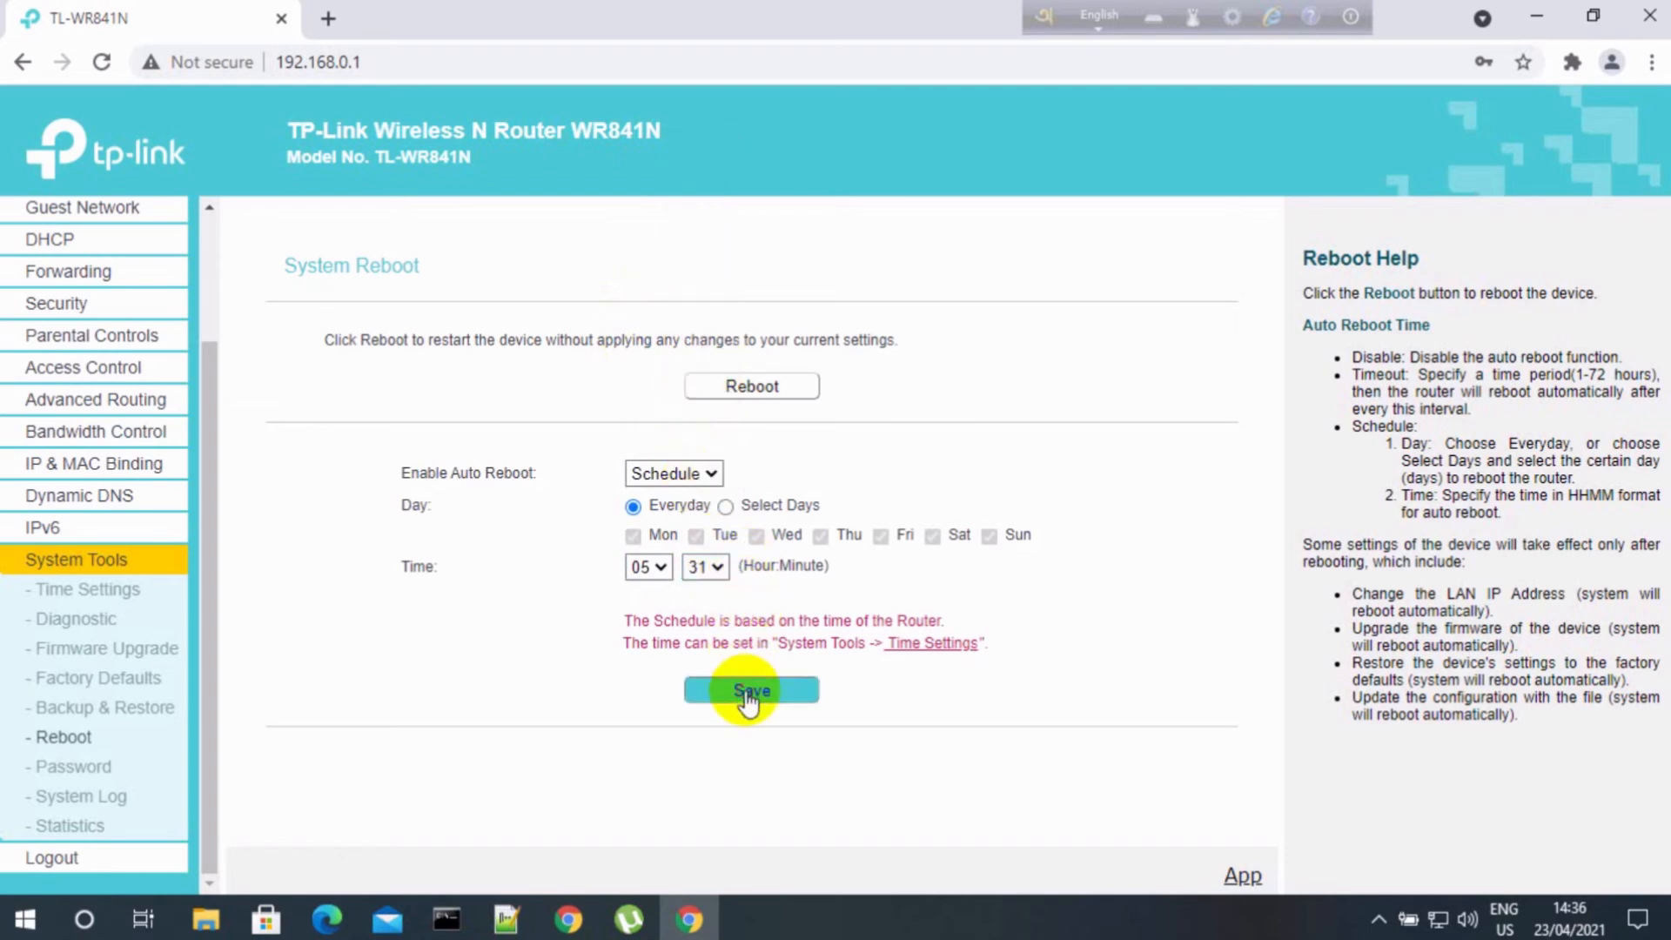
{"action": "left_click", "coordinate": [747, 692]}
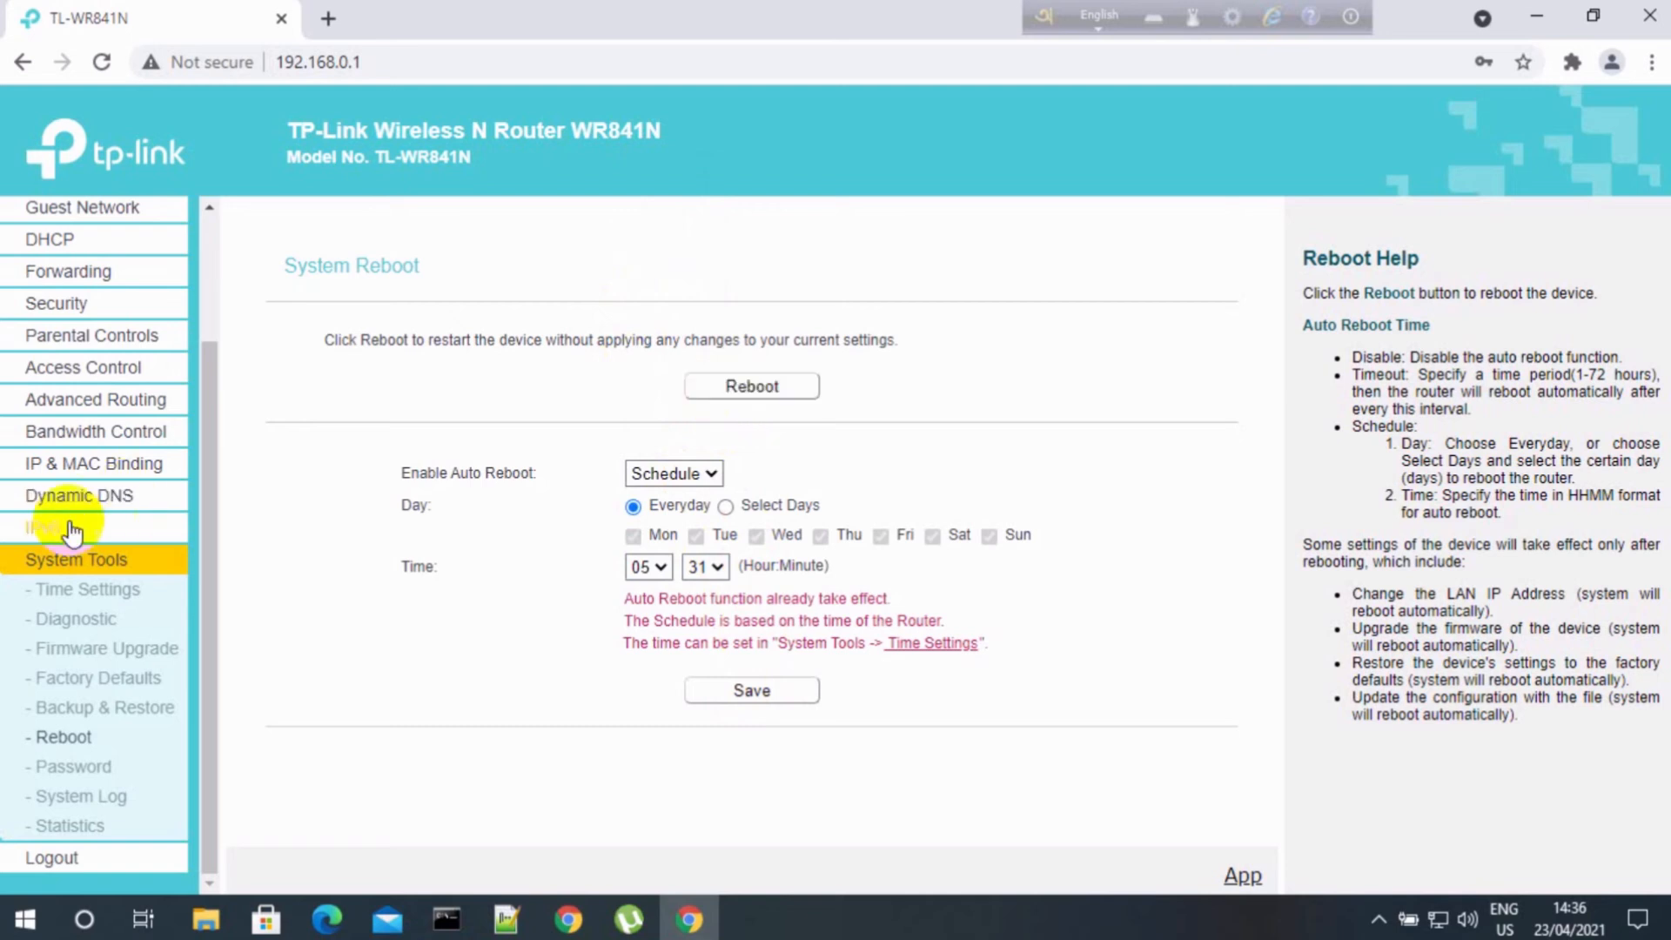
{"action": "scroll", "coordinate": [68, 565], "scroll_direction": "up", "scroll_amount": 2}
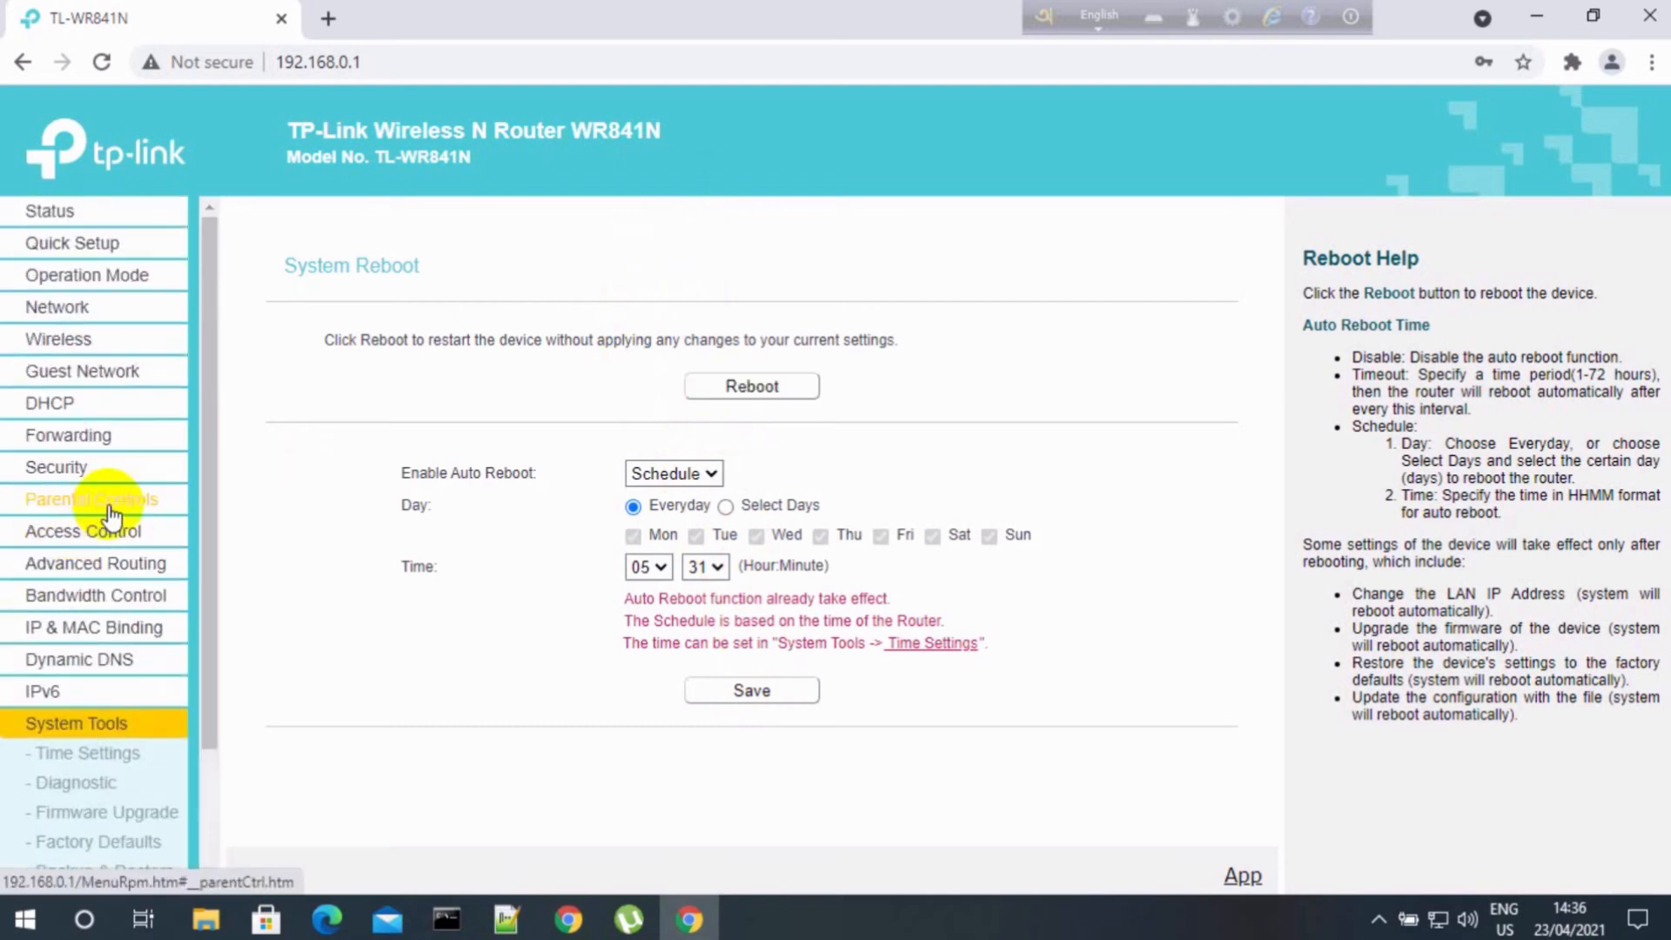
- Review the WAN status on the Status page and check the time settings
{"action": "left_click", "coordinate": [45, 213]}
{"action": "scroll", "coordinate": [678, 466], "scroll_direction": "down", "scroll_amount": 5}
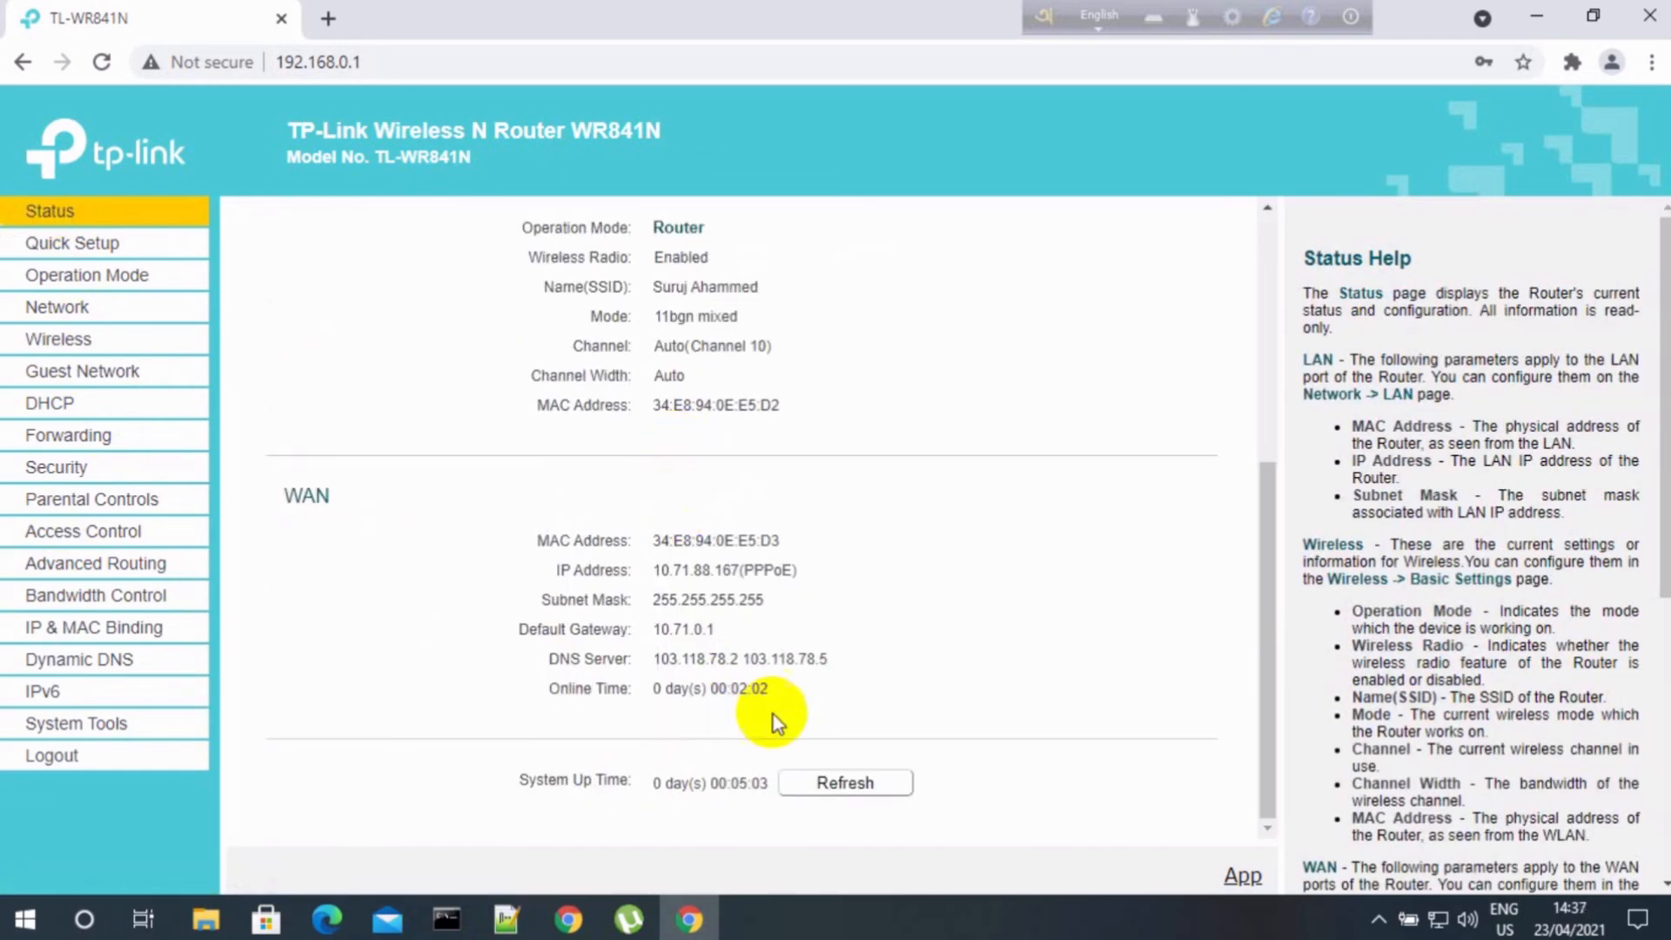
{"action": "left_click", "coordinate": [66, 723]}
{"action": "scroll", "coordinate": [13, 575], "scroll_direction": "down", "scroll_amount": 2}
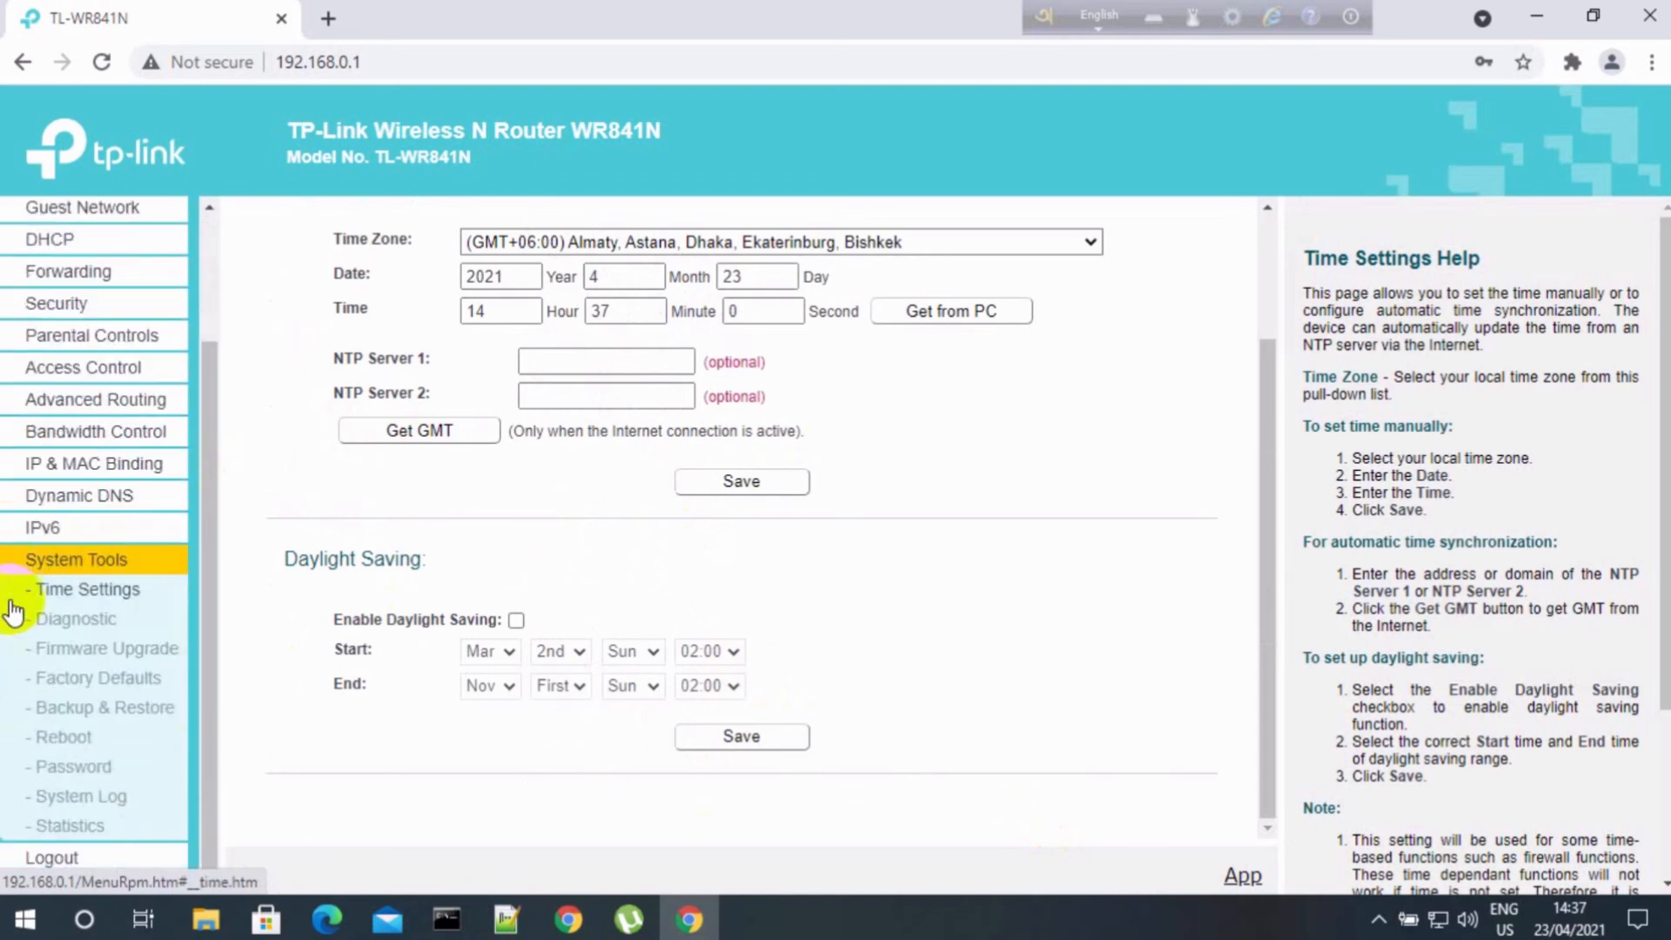
- Reboot the router now and confirm the restart
{"action": "left_click", "coordinate": [56, 737]}
{"action": "left_click", "coordinate": [754, 386]}
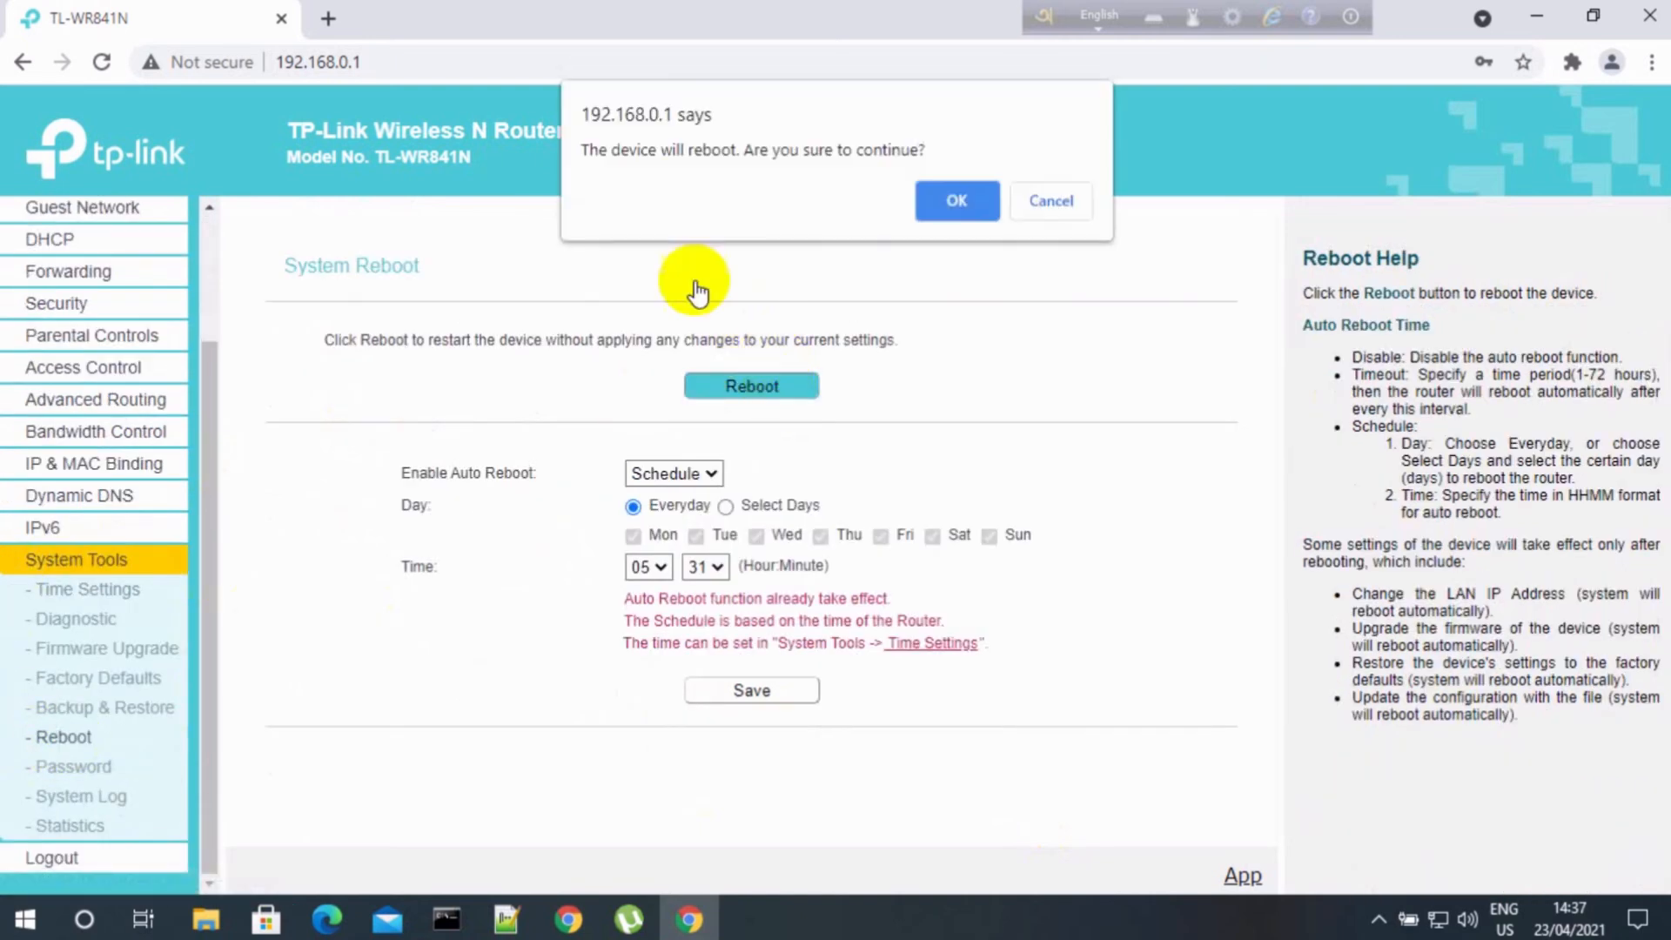
{"action": "left_click", "coordinate": [955, 197]}
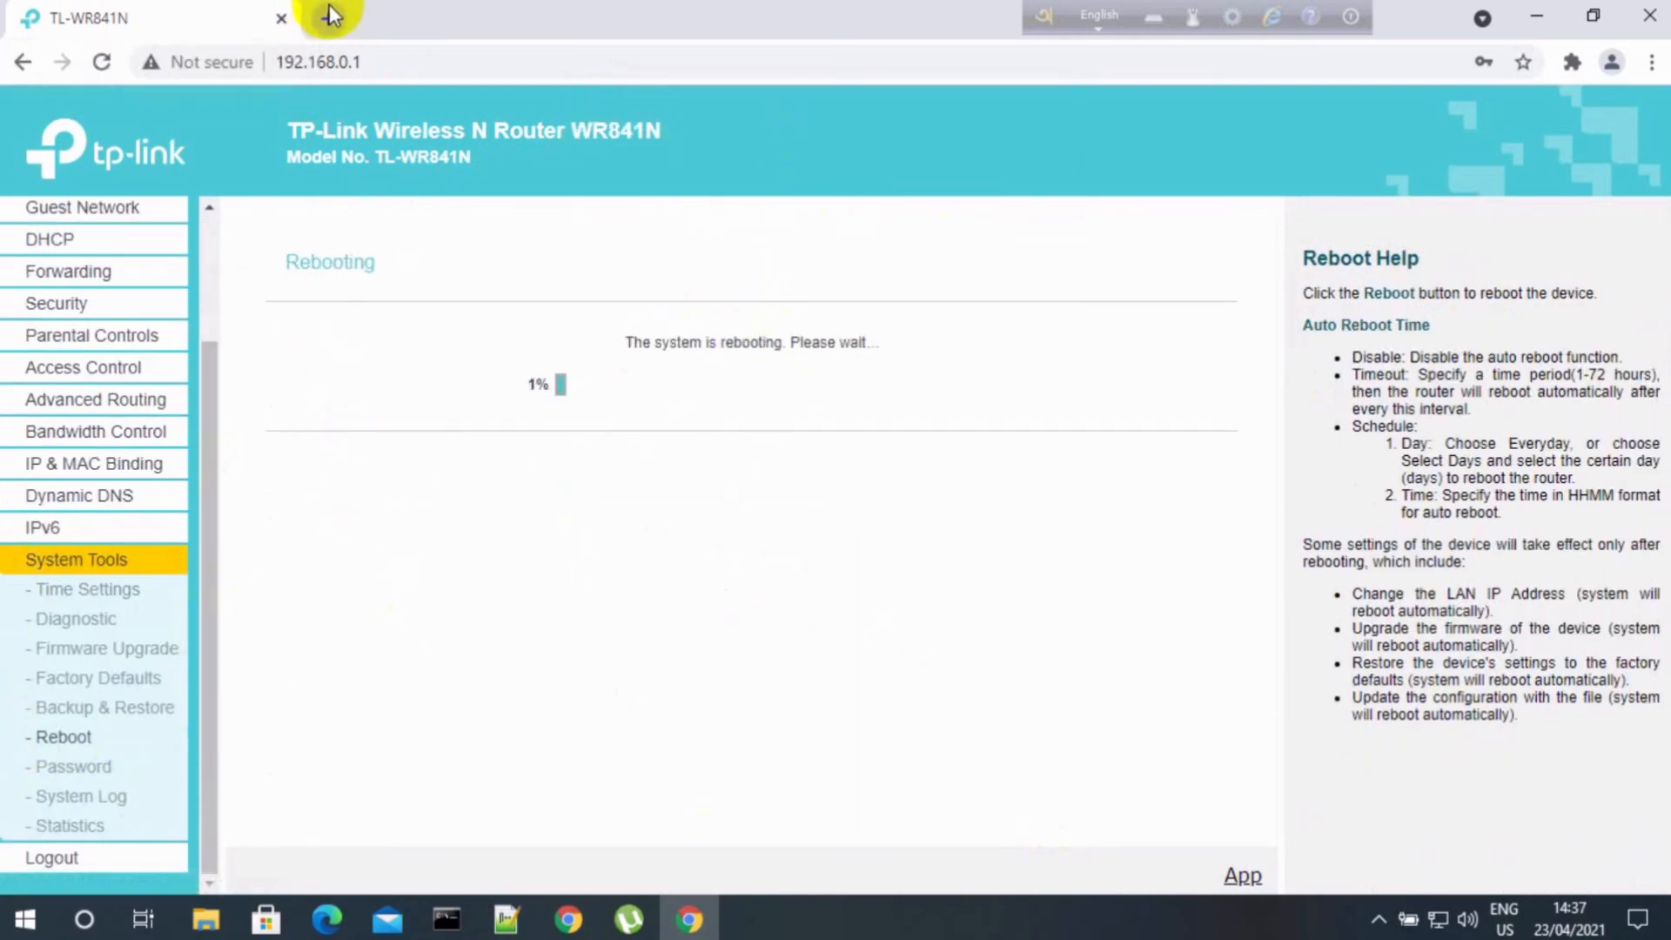